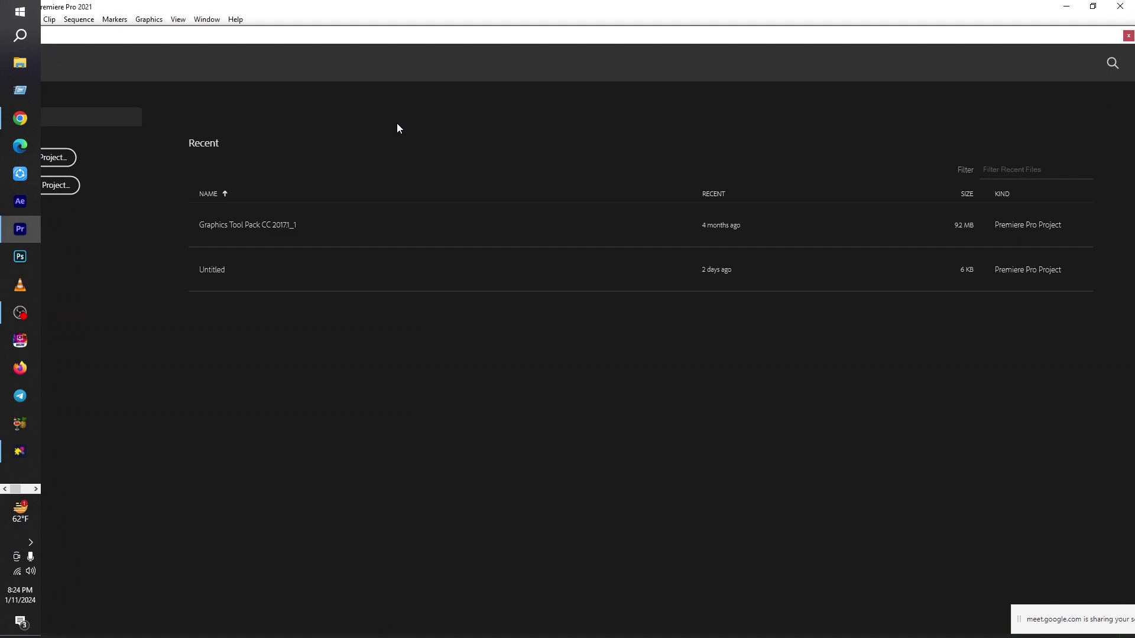
# Step: Create a new project named Untitled on the Desktop, overwriting the existing project of that name
pyautogui.click(62, 162)
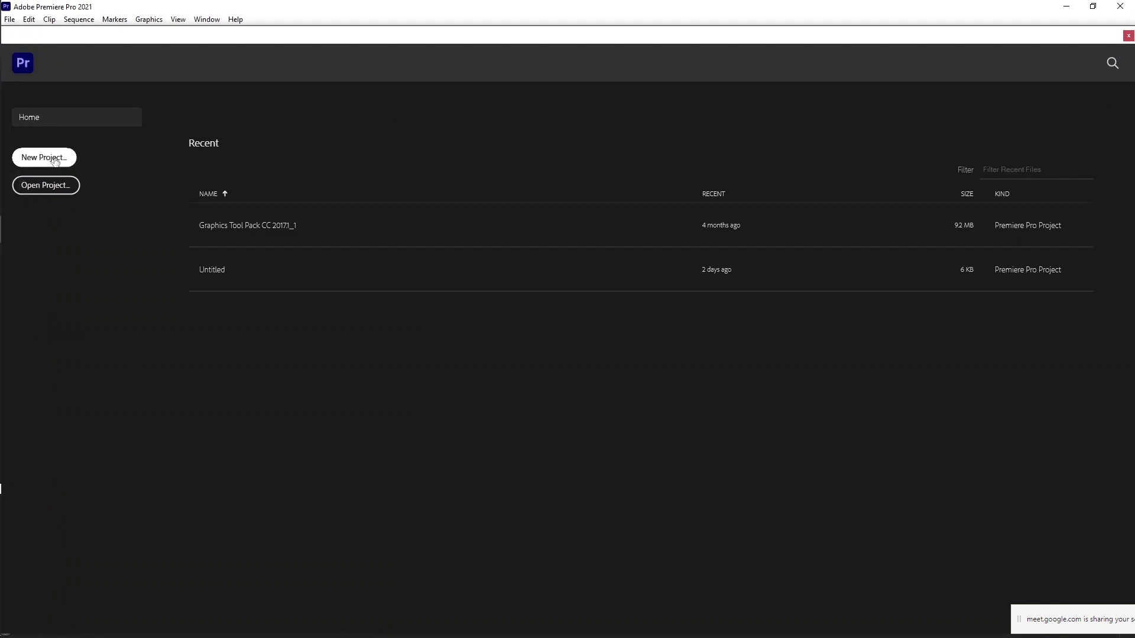
pyautogui.click(743, 156)
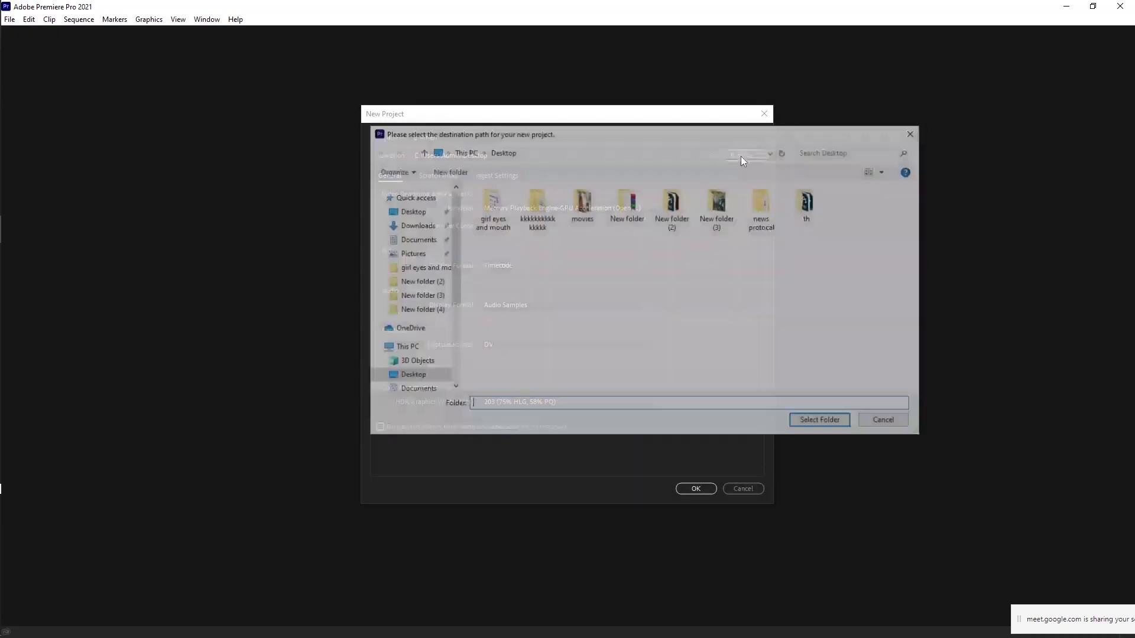
pyautogui.click(822, 422)
pyautogui.click(712, 489)
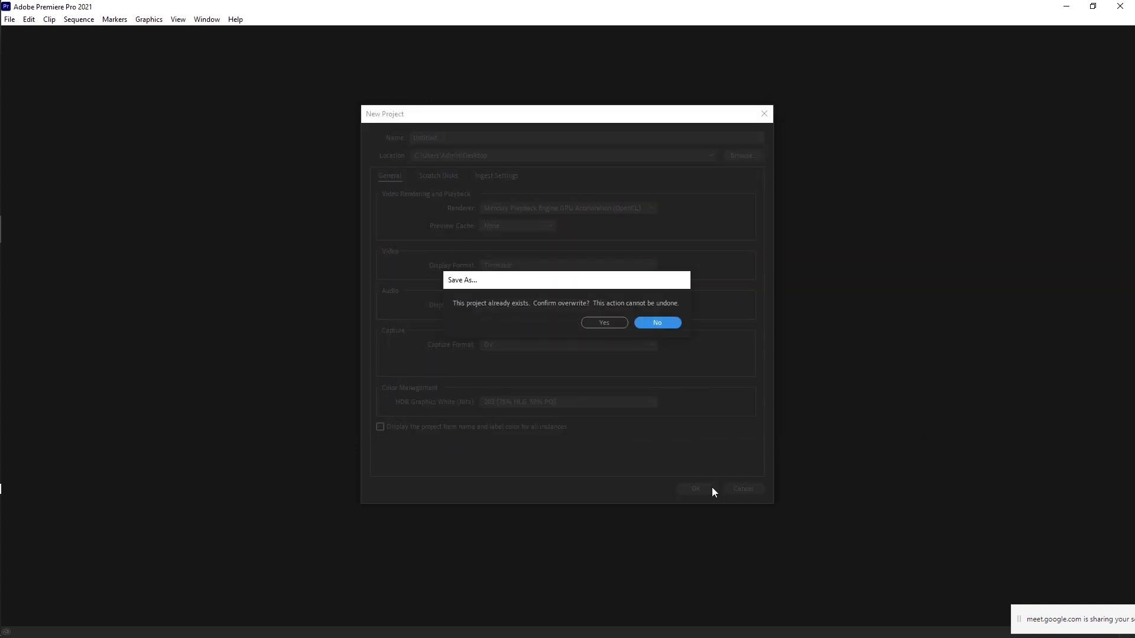
pyautogui.click(617, 324)
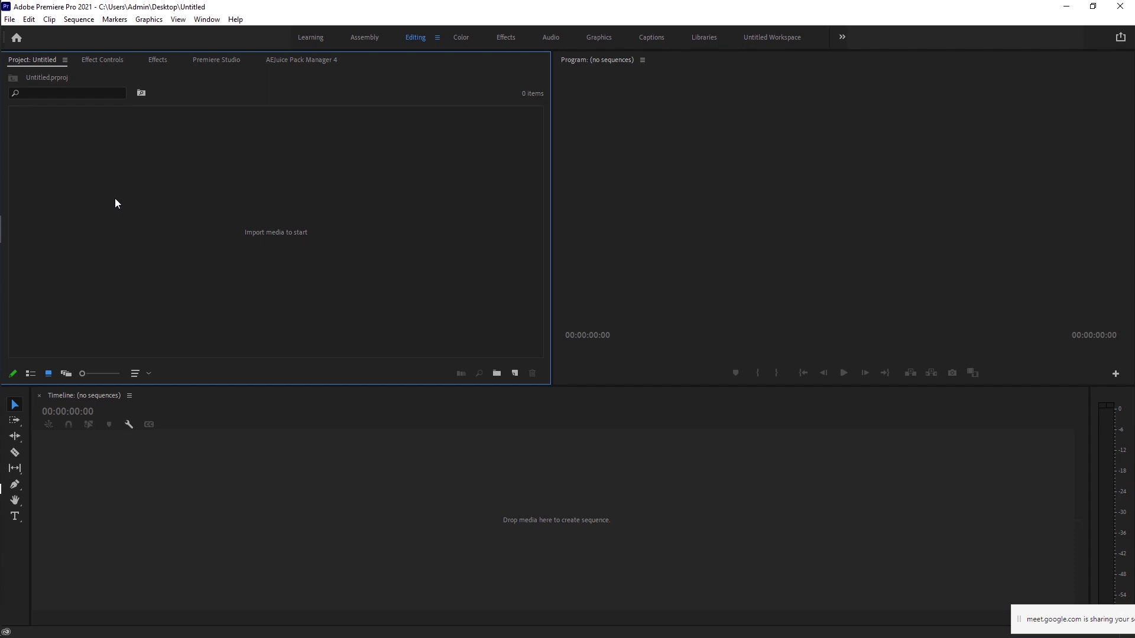
# Step: Import the video from New folder (3) on the Desktop and place it at the timeline start as a new sequence
pyautogui.doubleClick(205, 243)
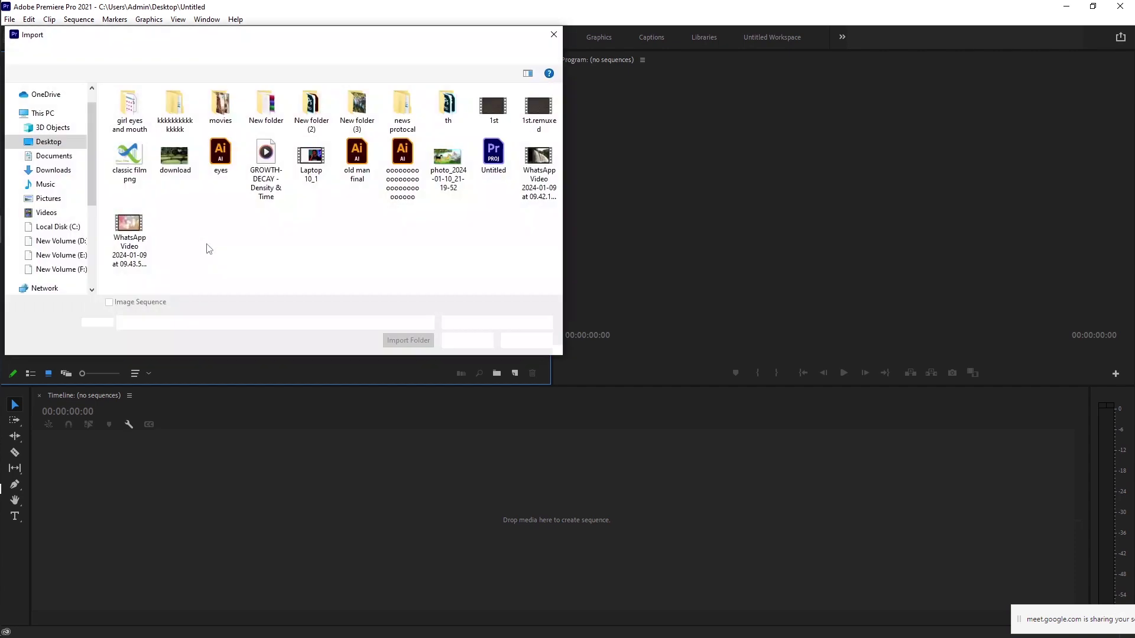
pyautogui.doubleClick(355, 117)
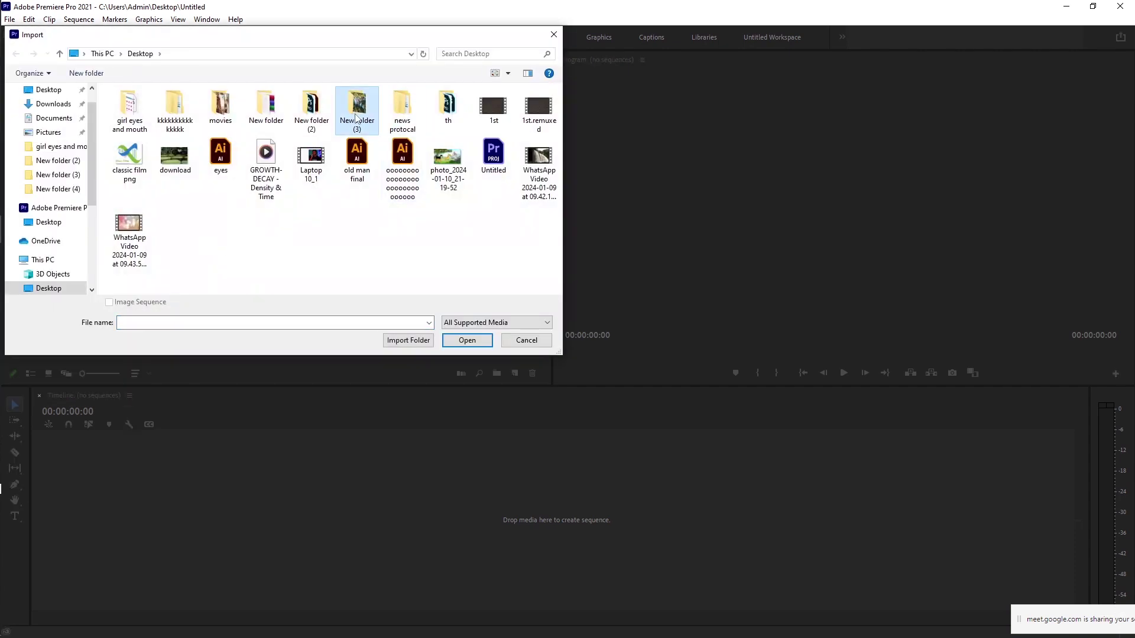
pyautogui.click(135, 130)
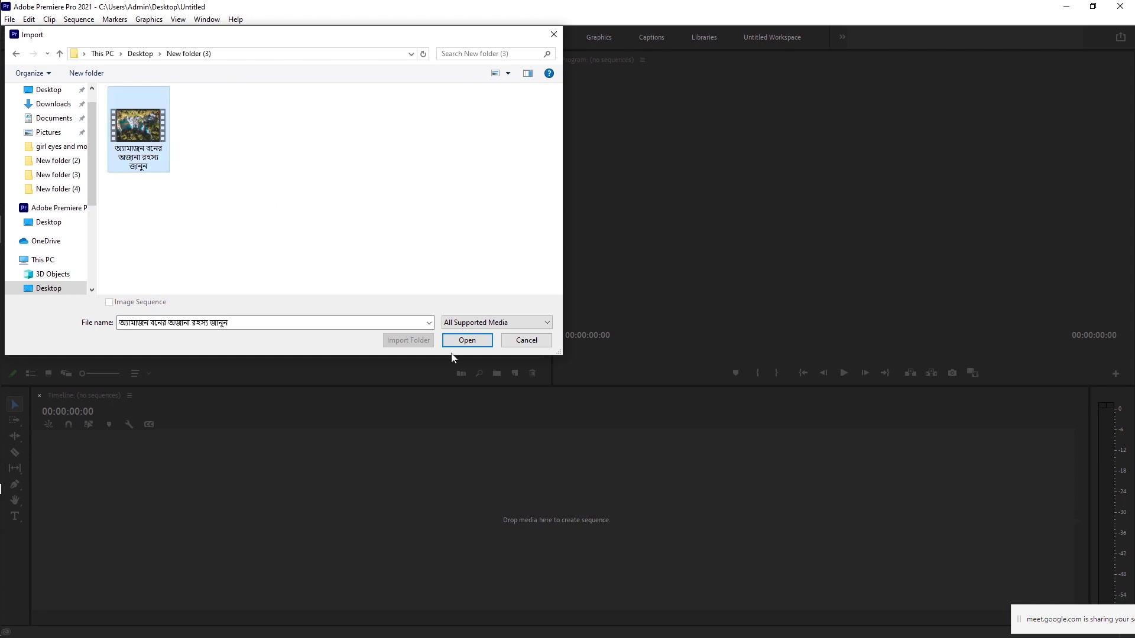
pyautogui.click(477, 339)
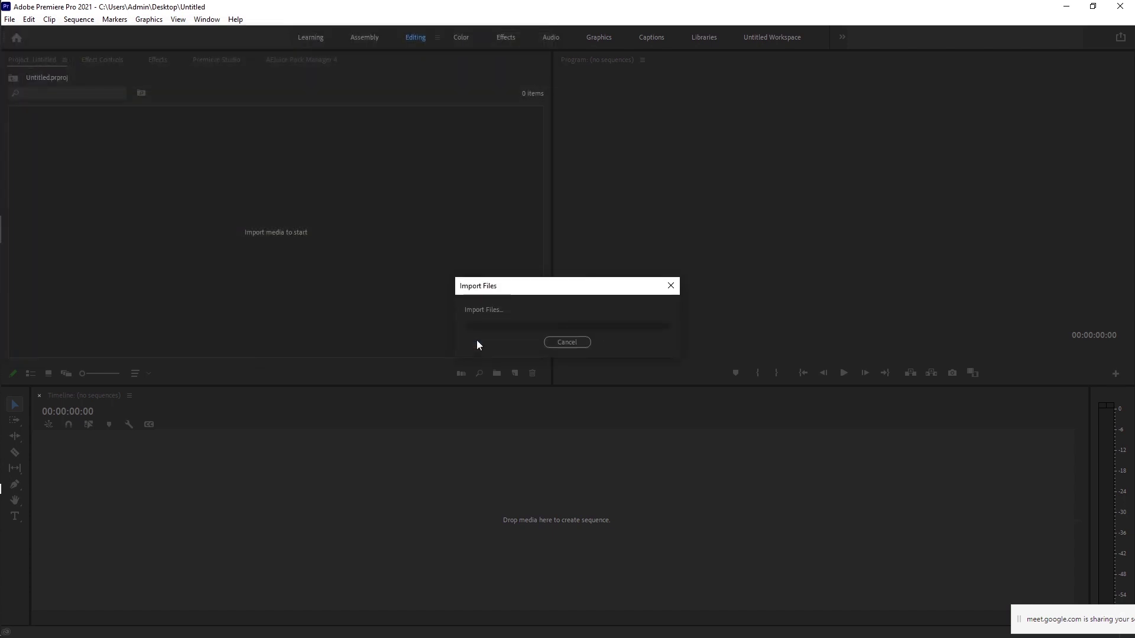
pyautogui.moveTo(53, 138); pyautogui.dragTo(166, 480)
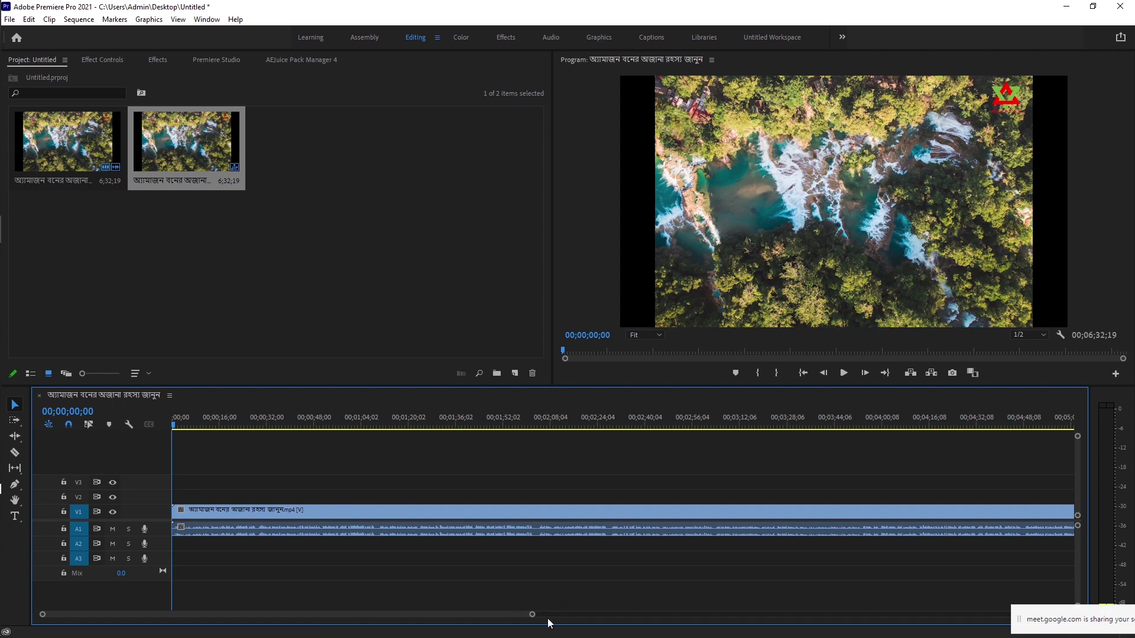
pyautogui.moveTo(532, 615); pyautogui.dragTo(430, 613)
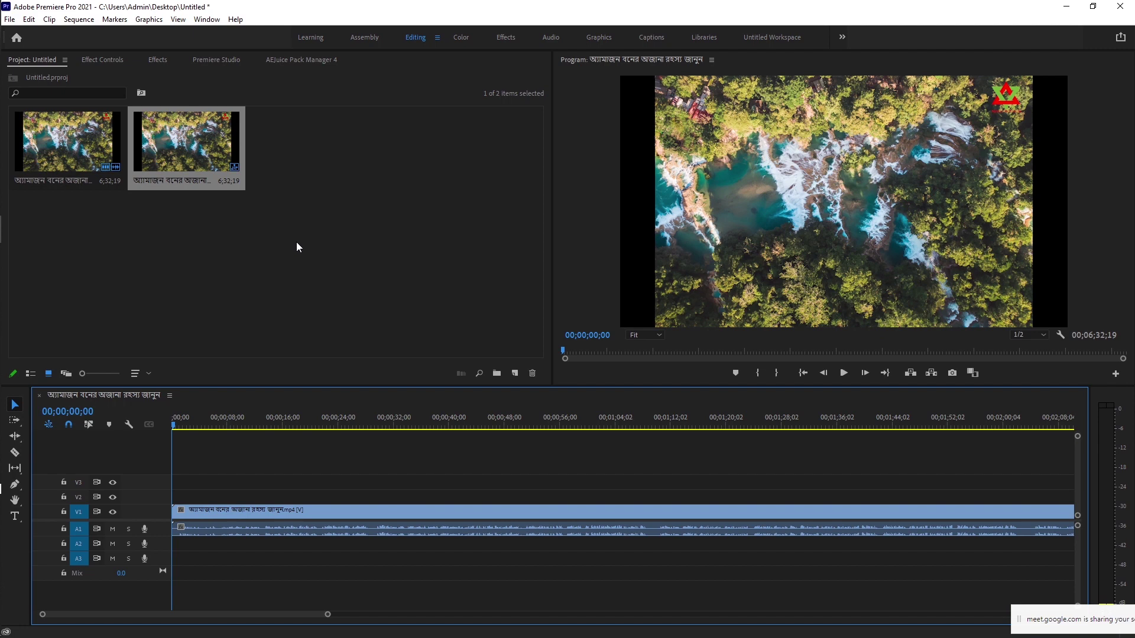
# Step: Import the audio file GROWTH-DECAY - Density & Time from the Desktop and place it on track A2 at the sequence start
pyautogui.doubleClick(254, 244)
pyautogui.click(48, 89)
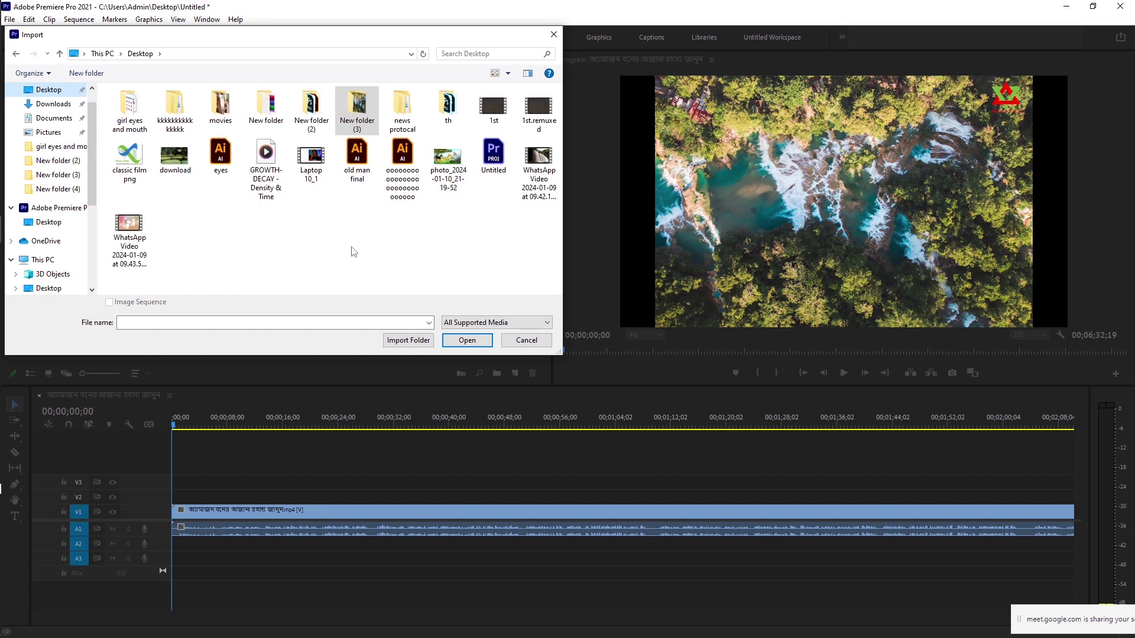
pyautogui.click(266, 165)
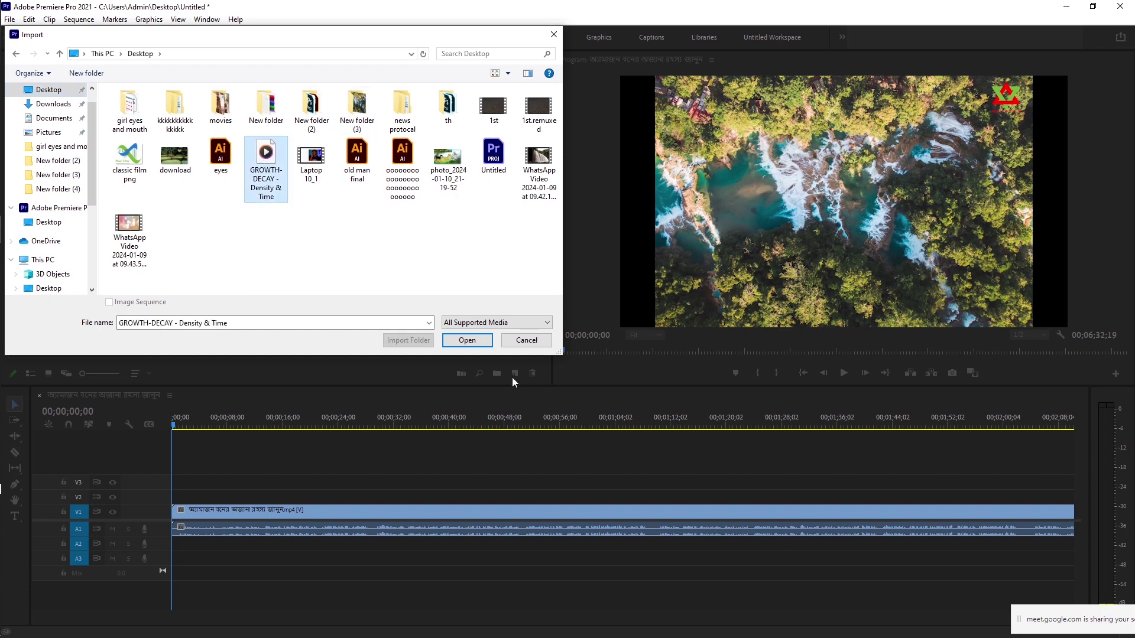
pyautogui.click(467, 340)
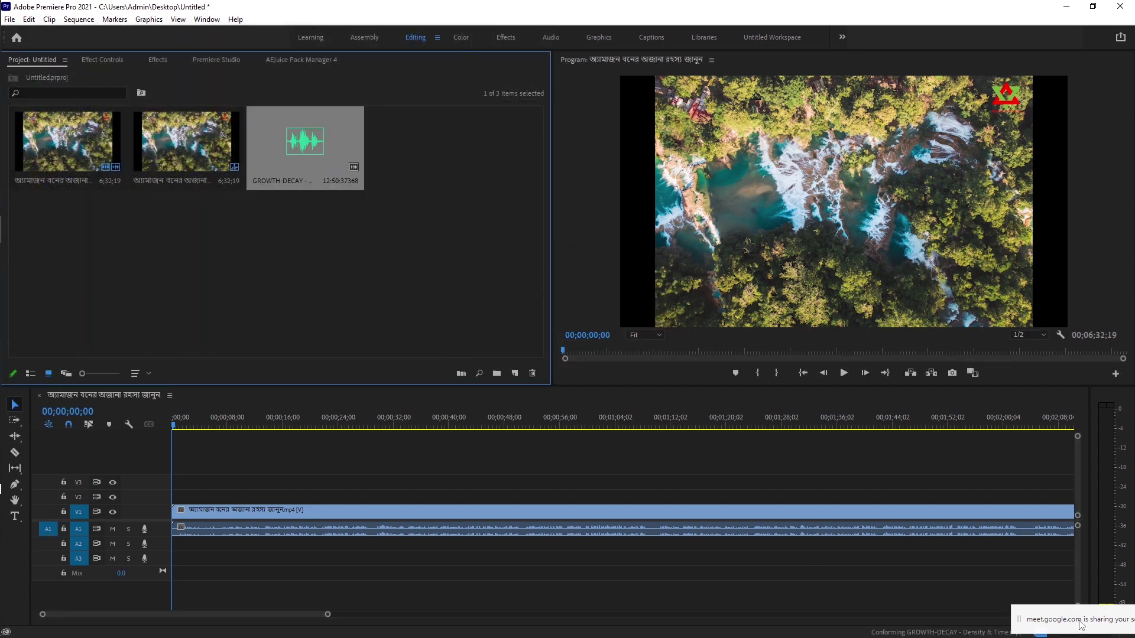
pyautogui.moveTo(348, 162); pyautogui.dragTo(169, 550)
# Step: Play through the opening and split the music clip on track A2 at 00;00;11;13 with the Razor tool
pyautogui.press('space')
pyautogui.moveTo(183, 424); pyautogui.dragTo(254, 455)
pyautogui.press('space')
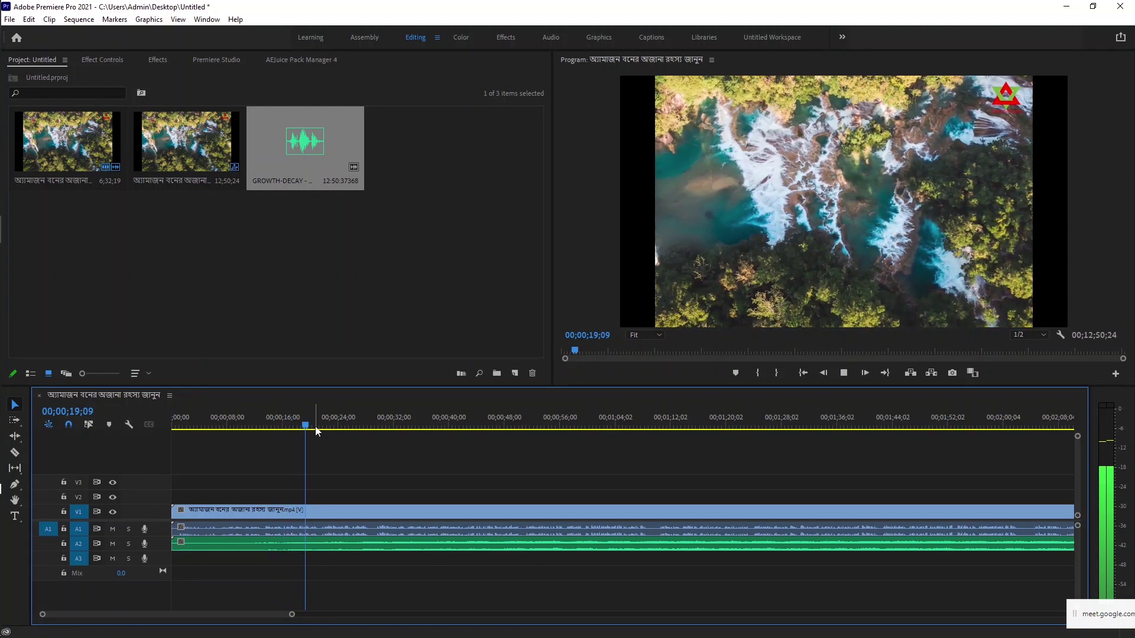
pyautogui.moveTo(312, 425); pyautogui.dragTo(250, 438)
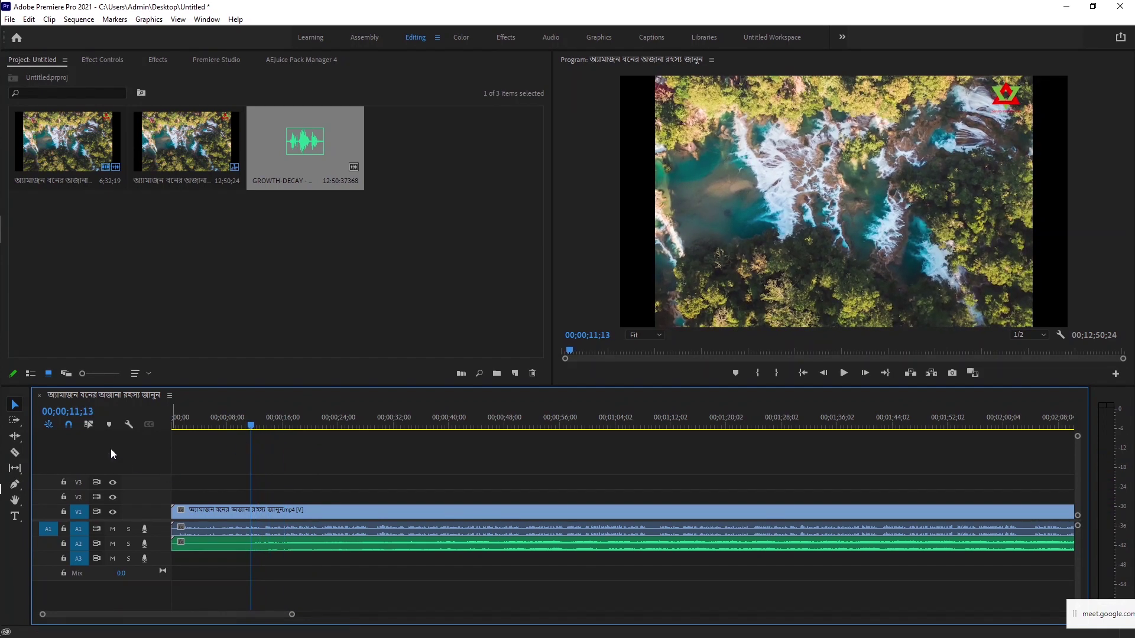
pyautogui.click(14, 452)
pyautogui.click(255, 544)
pyautogui.click(15, 405)
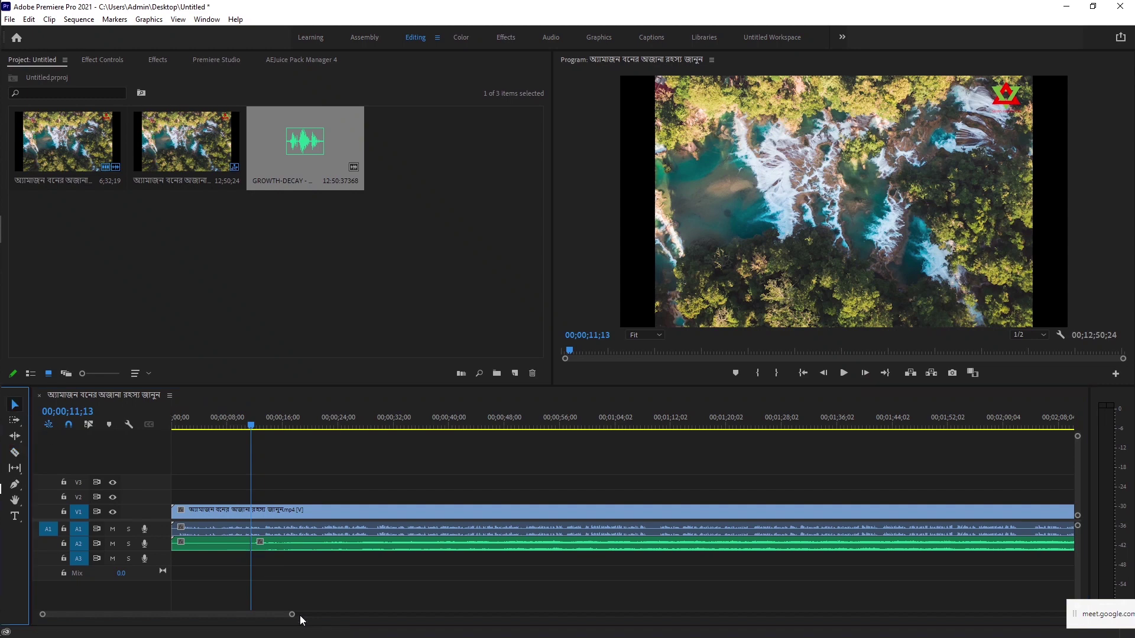
# Step: Delete the first piece of the split music clip and move the remaining part to the sequence start
pyautogui.click(235, 545)
pyautogui.press('Delete')
pyautogui.moveTo(284, 544); pyautogui.dragTo(189, 545)
pyautogui.moveTo(251, 432); pyautogui.dragTo(165, 437)
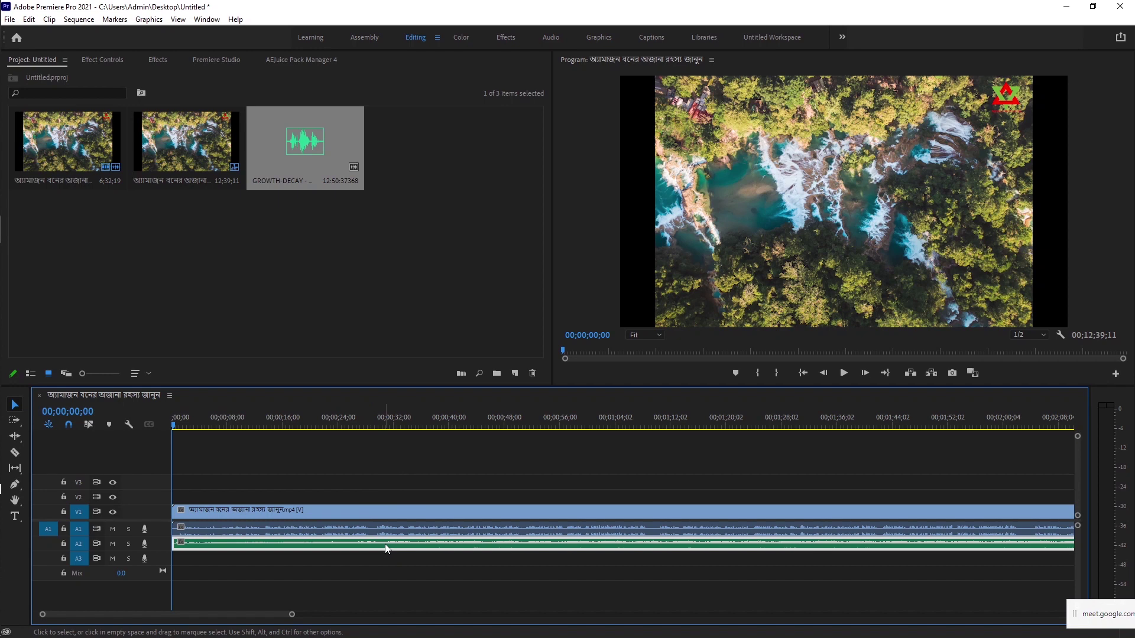
# Step: Turn off Level keyframing for the music clip and lower its volume to -14.2 dB while checking the playback
pyautogui.click(102, 59)
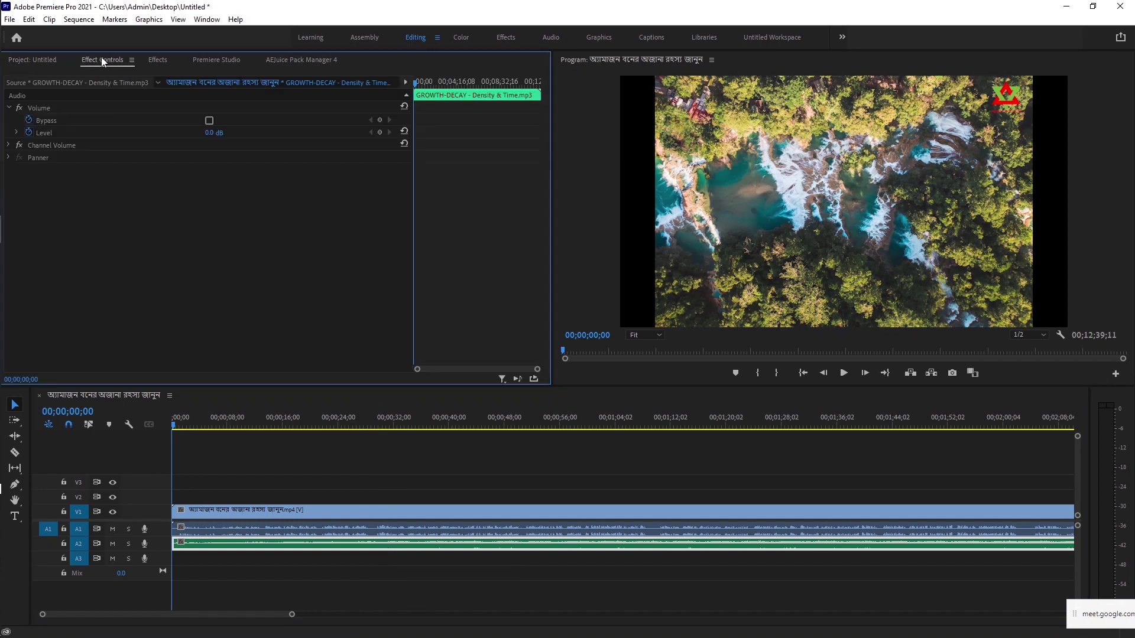
pyautogui.click(29, 132)
pyautogui.moveTo(211, 139); pyautogui.dragTo(205, 138)
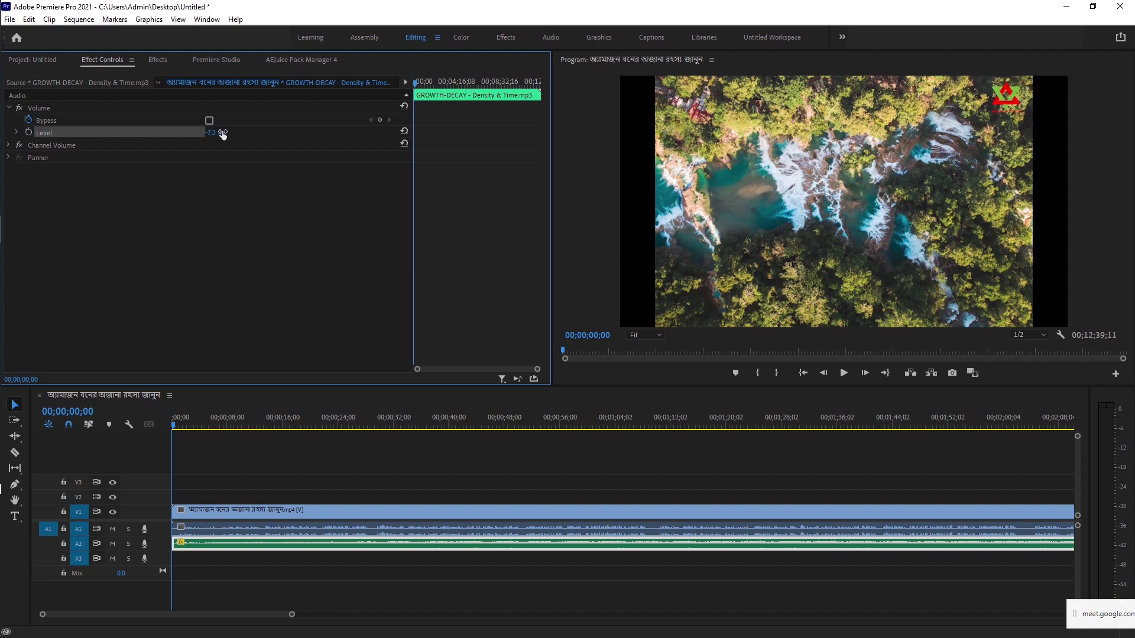
pyautogui.press('space')
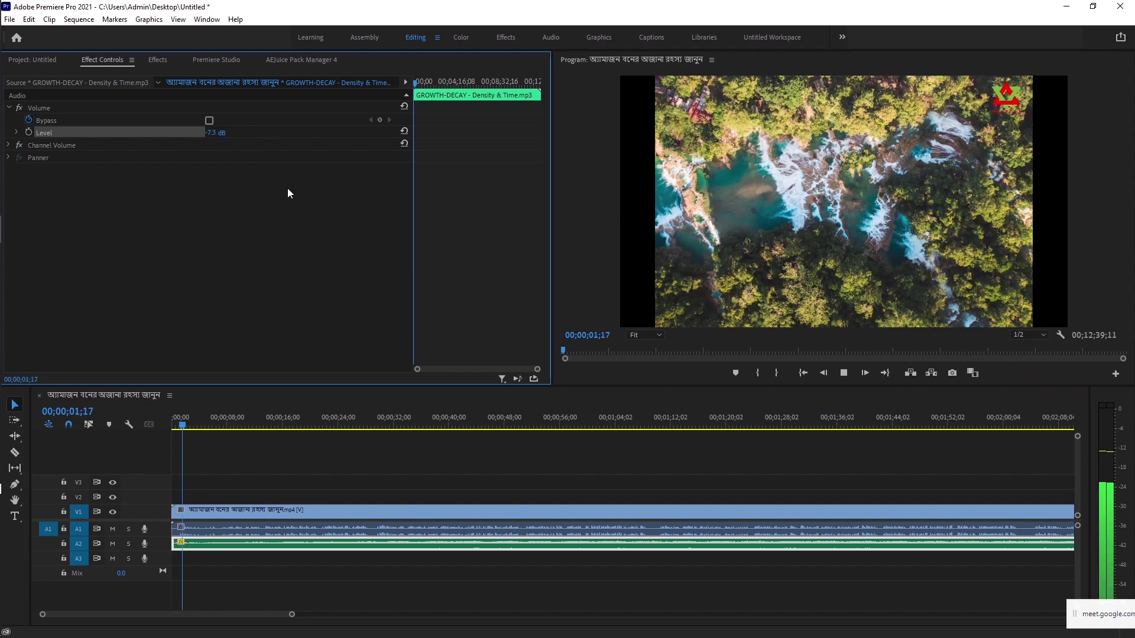
pyautogui.press('space')
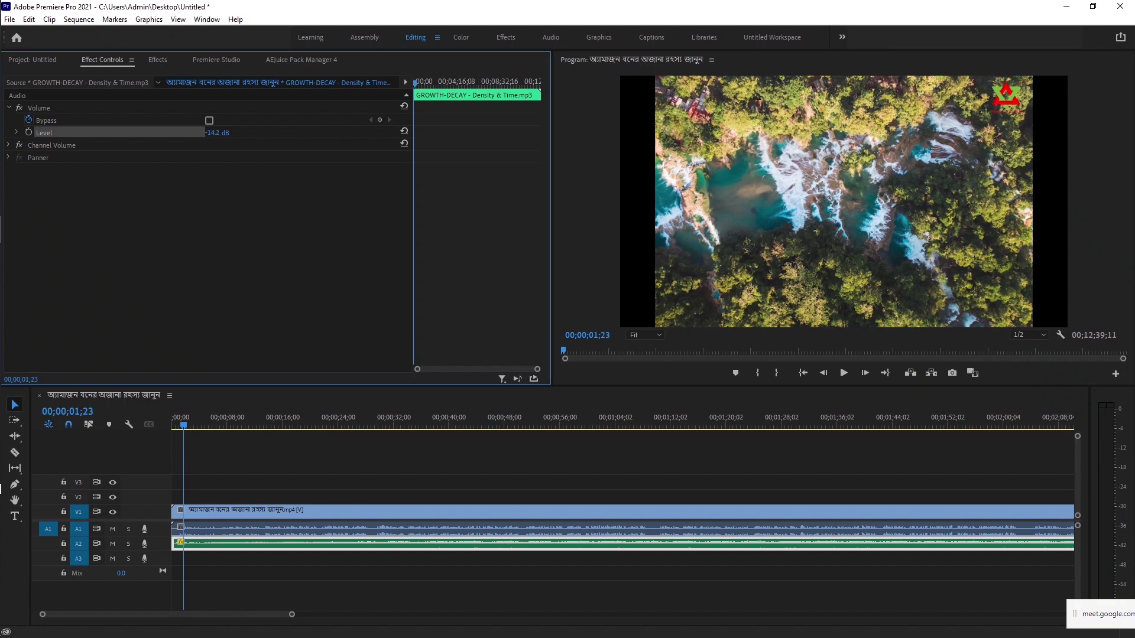
pyautogui.press('space')
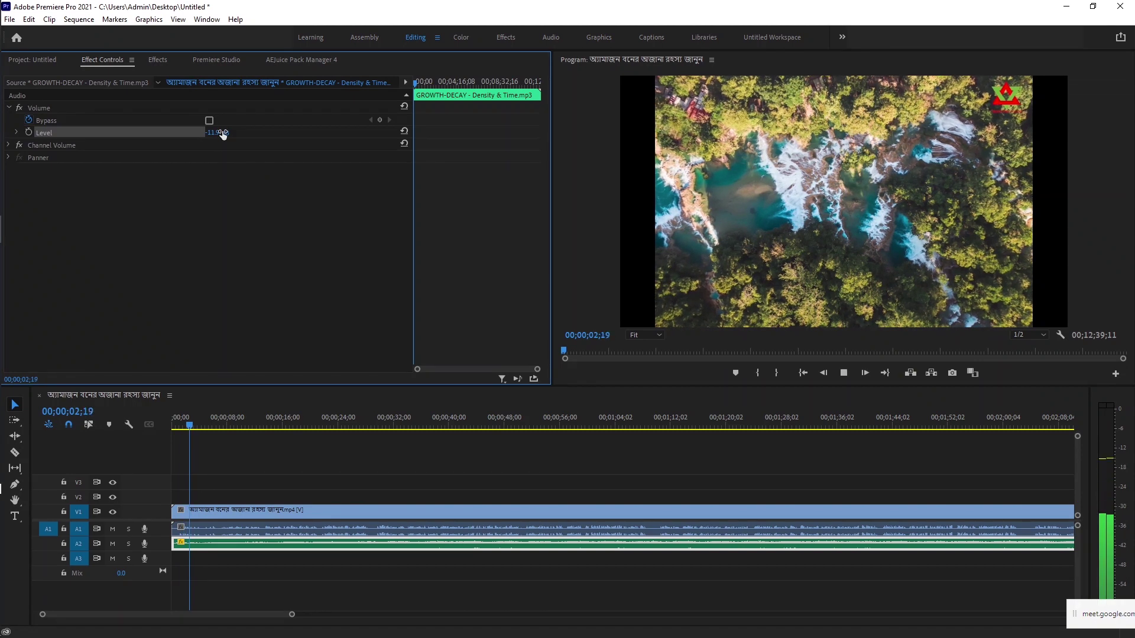
pyautogui.press('space')
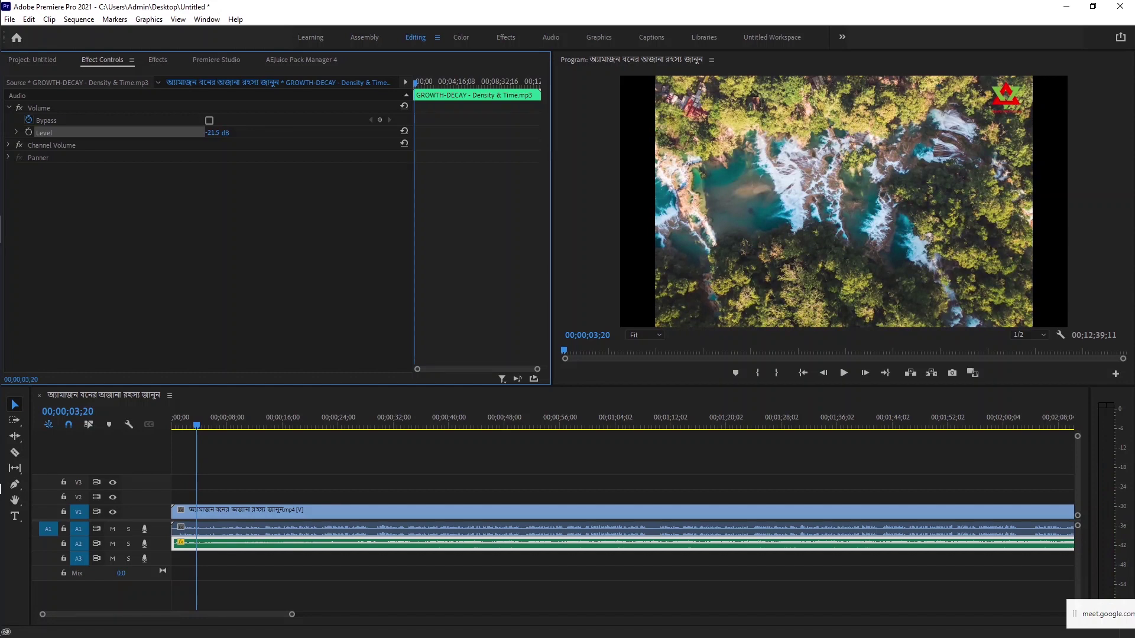
pyautogui.press('space')
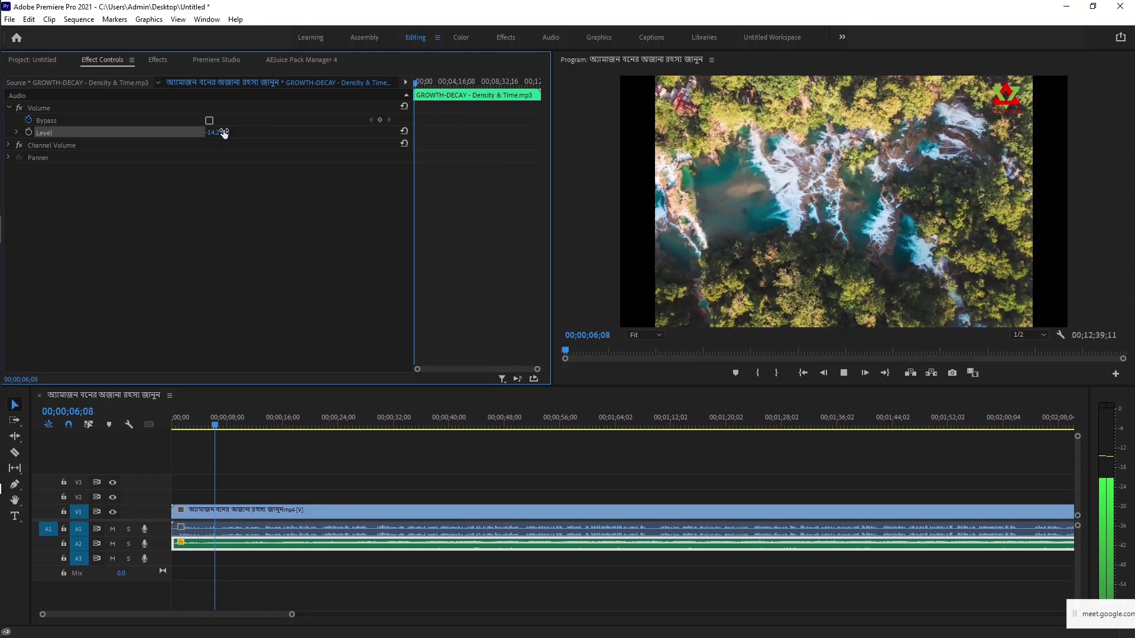
pyautogui.press('space')
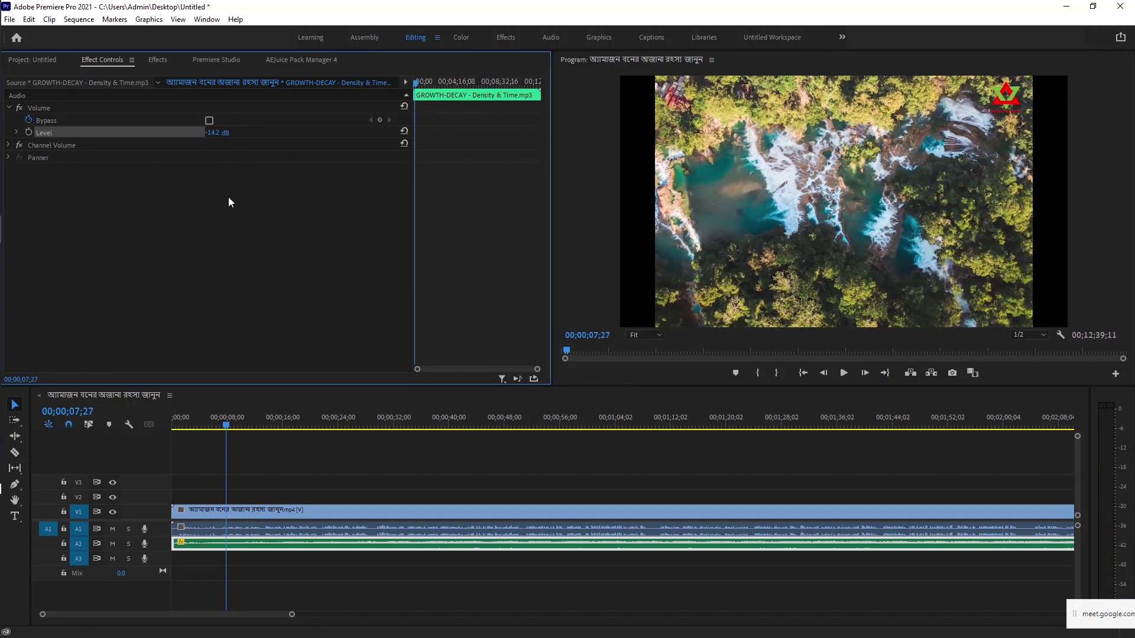
# Step: Set the music clip's volume level to 0 dB with Level keyframing enabled and remove the keyframe at the playhead
pyautogui.click(325, 547)
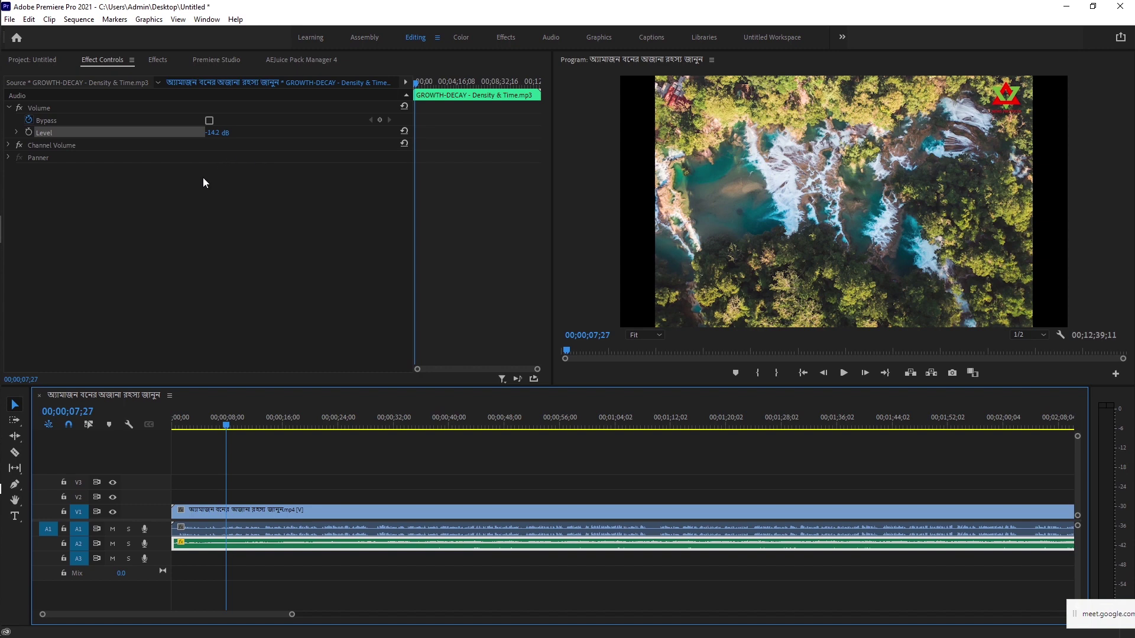
pyautogui.click(211, 134)
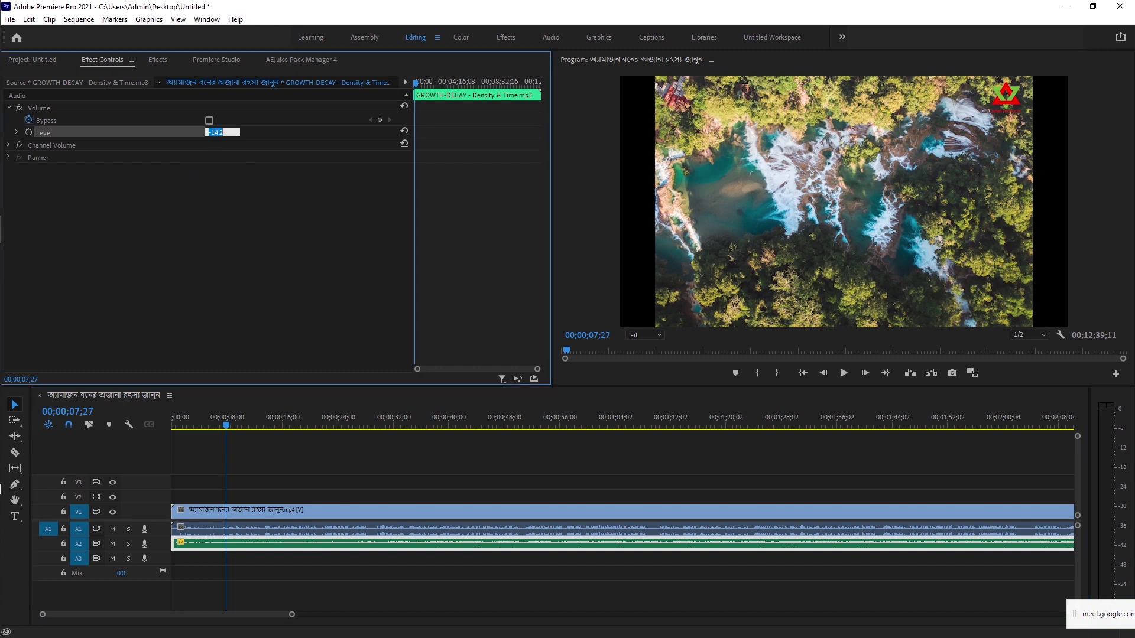
pyautogui.write('00')
pyautogui.press('Return')
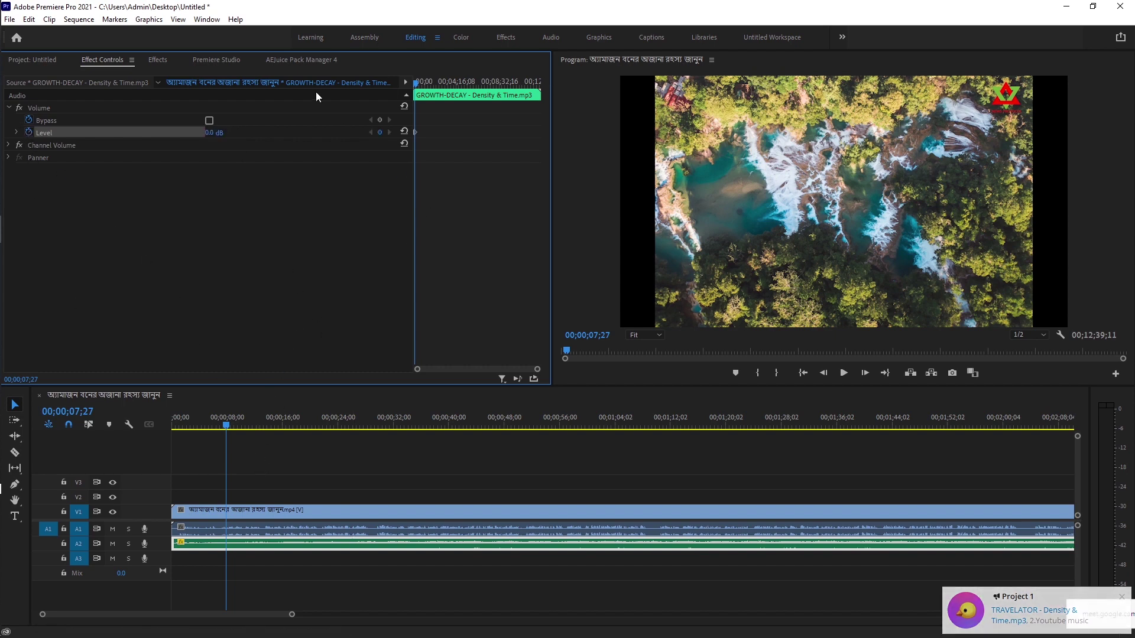
pyautogui.click(379, 133)
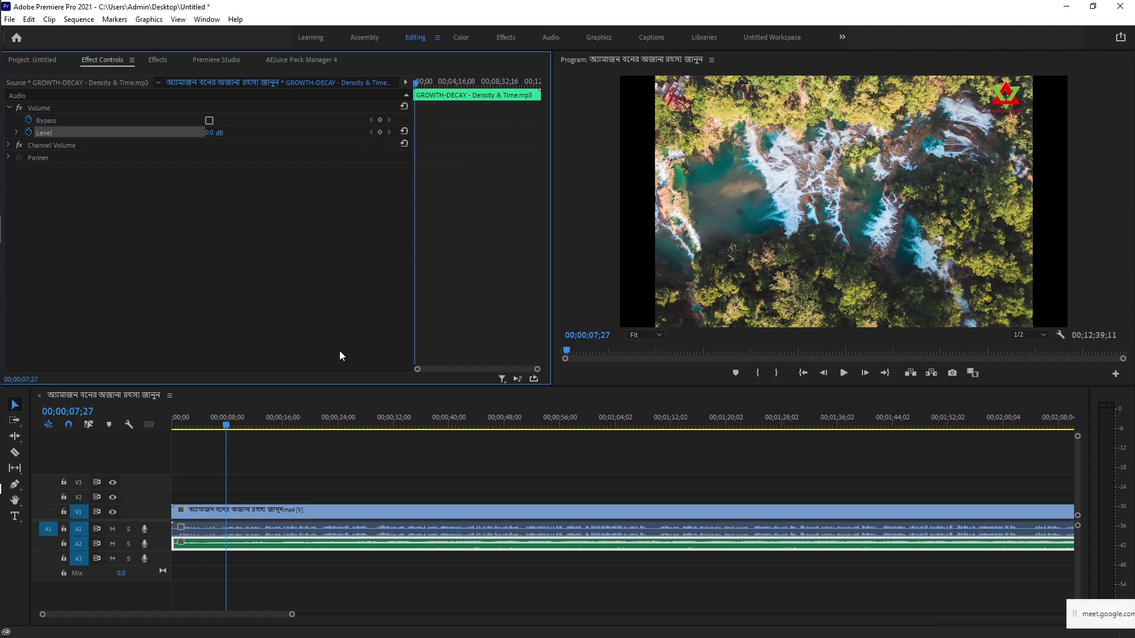
# Step: Enlarge the timeline area and expand the height of track A2 to show the music's full waveform
pyautogui.moveTo(230, 425); pyautogui.dragTo(173, 441)
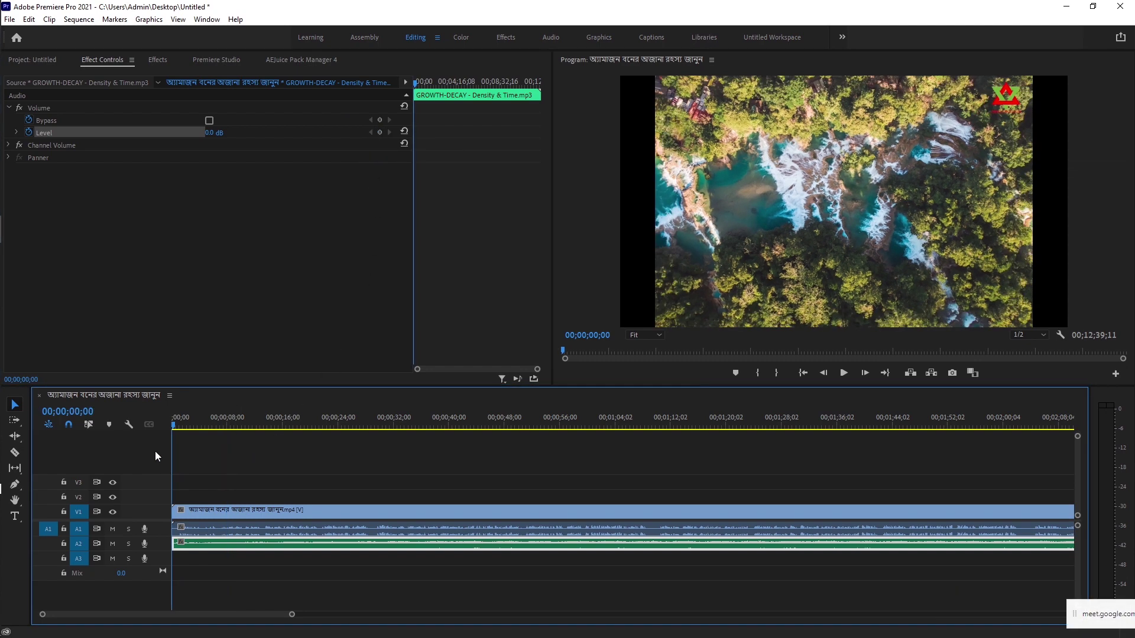
pyautogui.moveTo(625, 387); pyautogui.dragTo(653, 180)
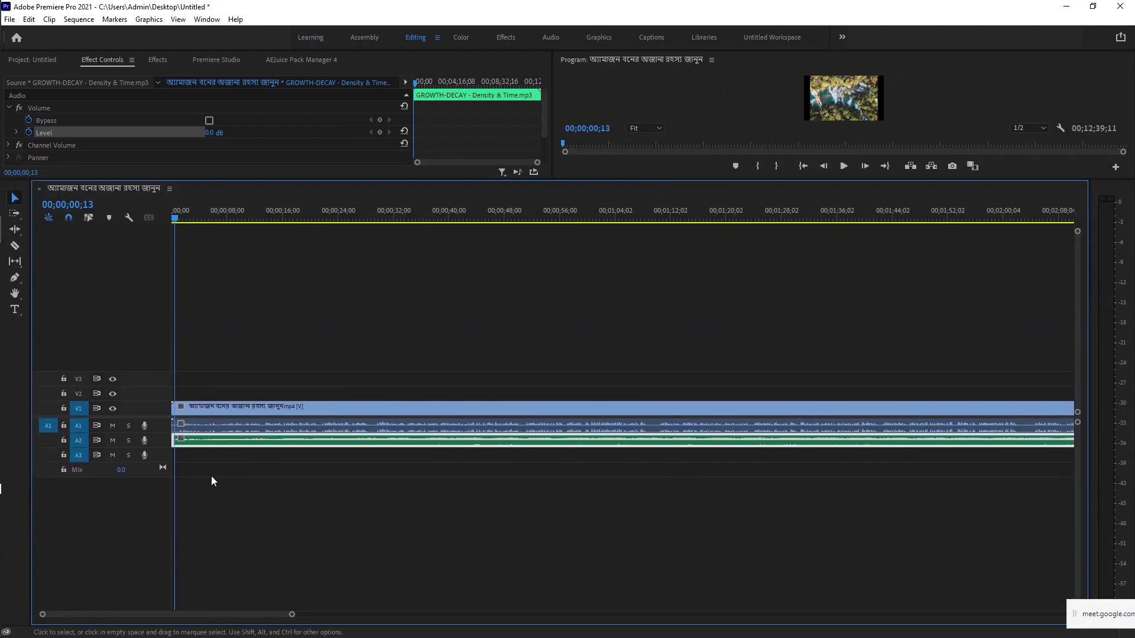
pyautogui.moveTo(167, 448); pyautogui.dragTo(169, 548)
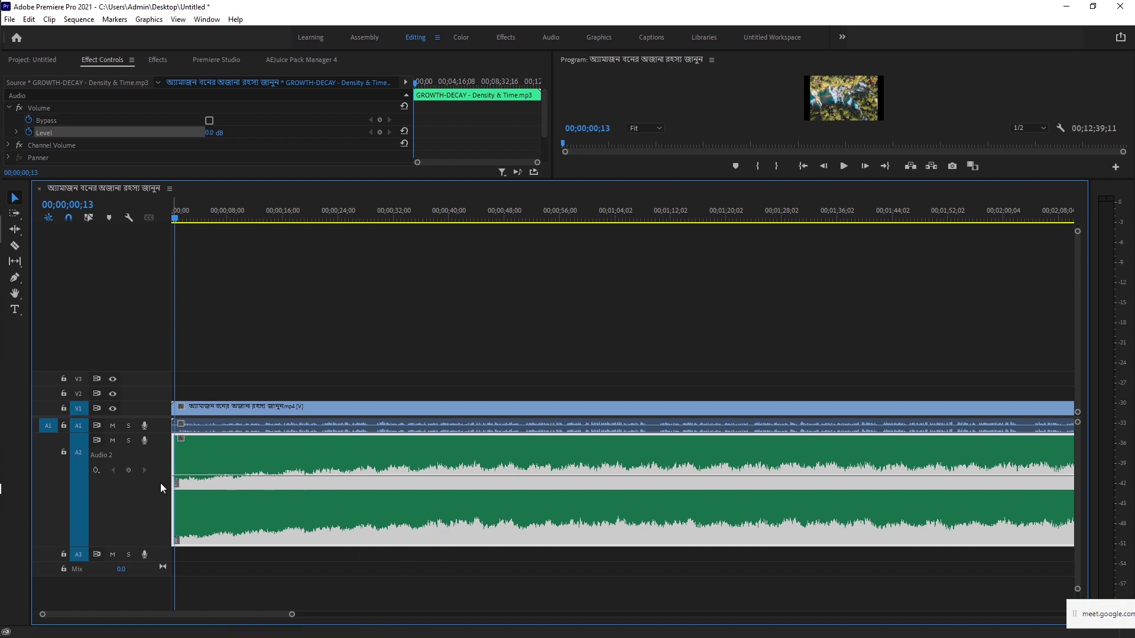
# Step: Return the playhead to 00;00;00;00 and check the keyframe display options of the Audio 2 track
pyautogui.click(173, 220)
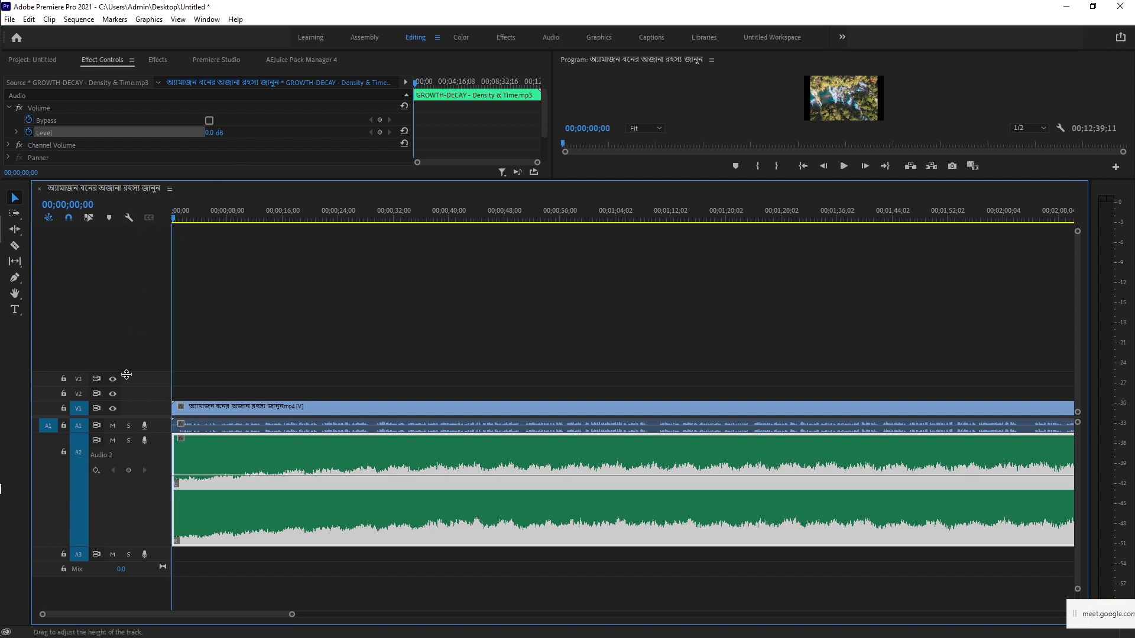
pyautogui.click(96, 472)
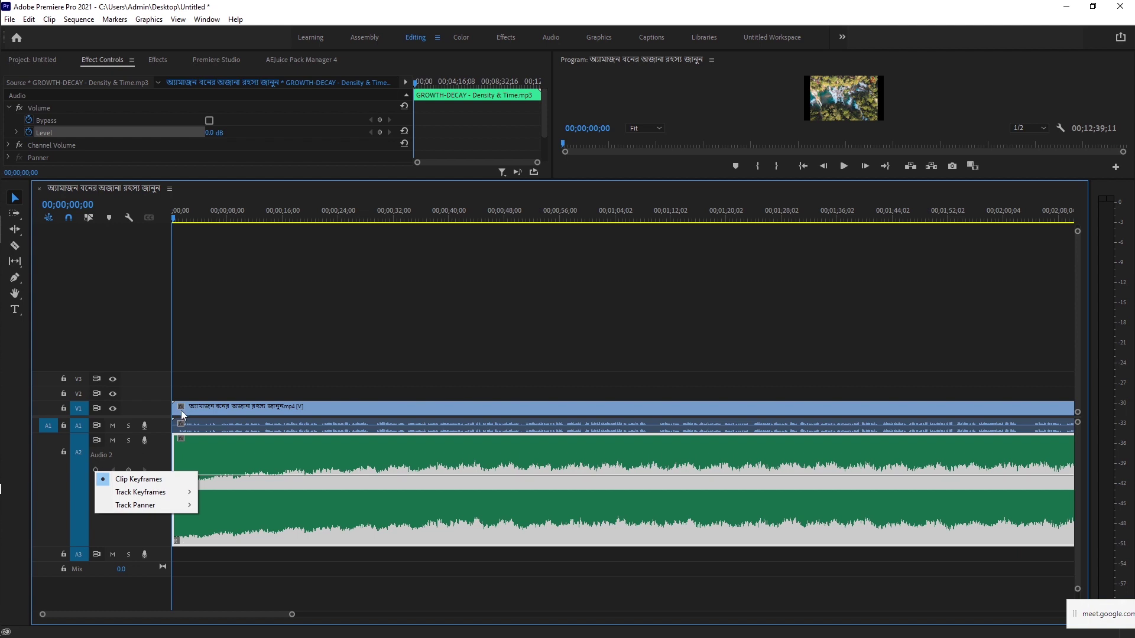
pyautogui.click(289, 498)
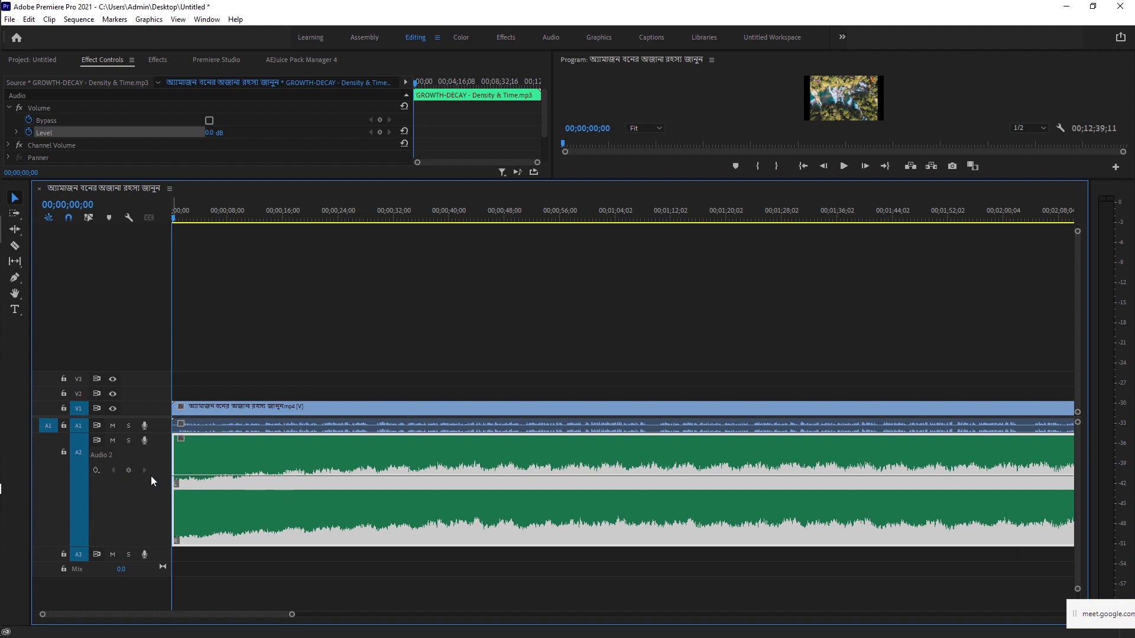
# Step: Add volume keyframes to the music clip on Audio 2 at 00;00;00;00 and 00;00;09;09
pyautogui.click(129, 470)
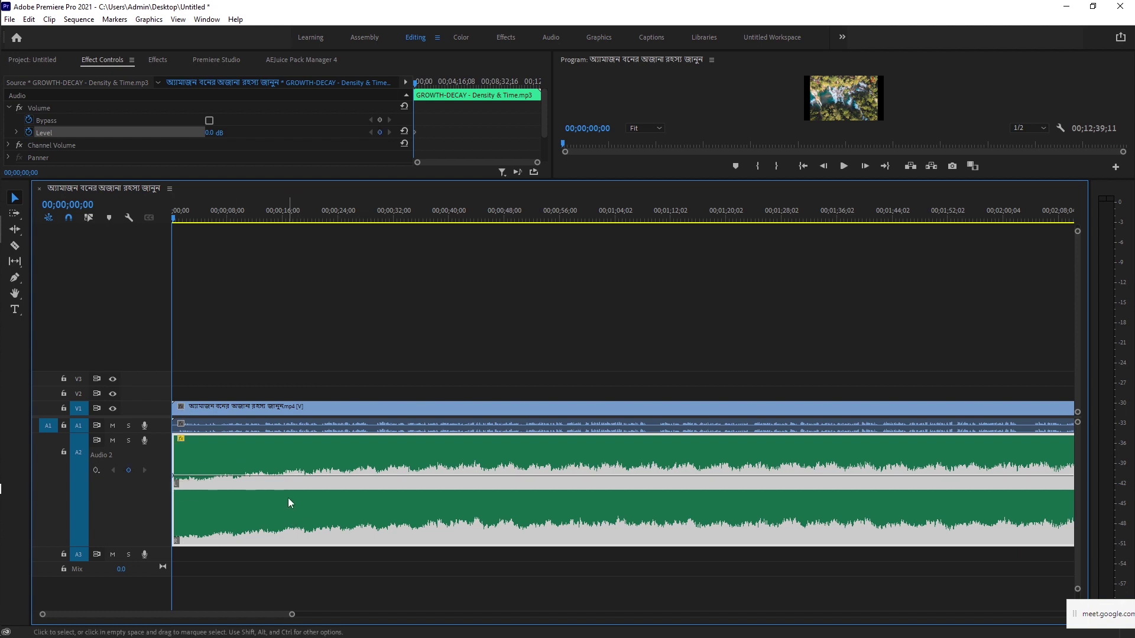
pyautogui.click(96, 470)
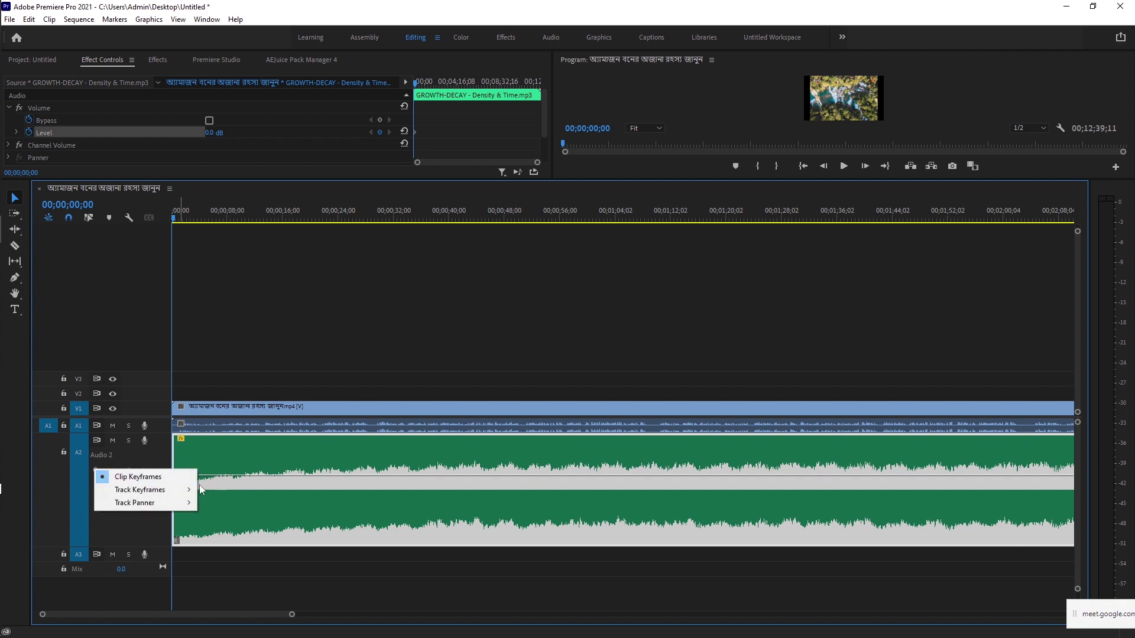
pyautogui.click(311, 498)
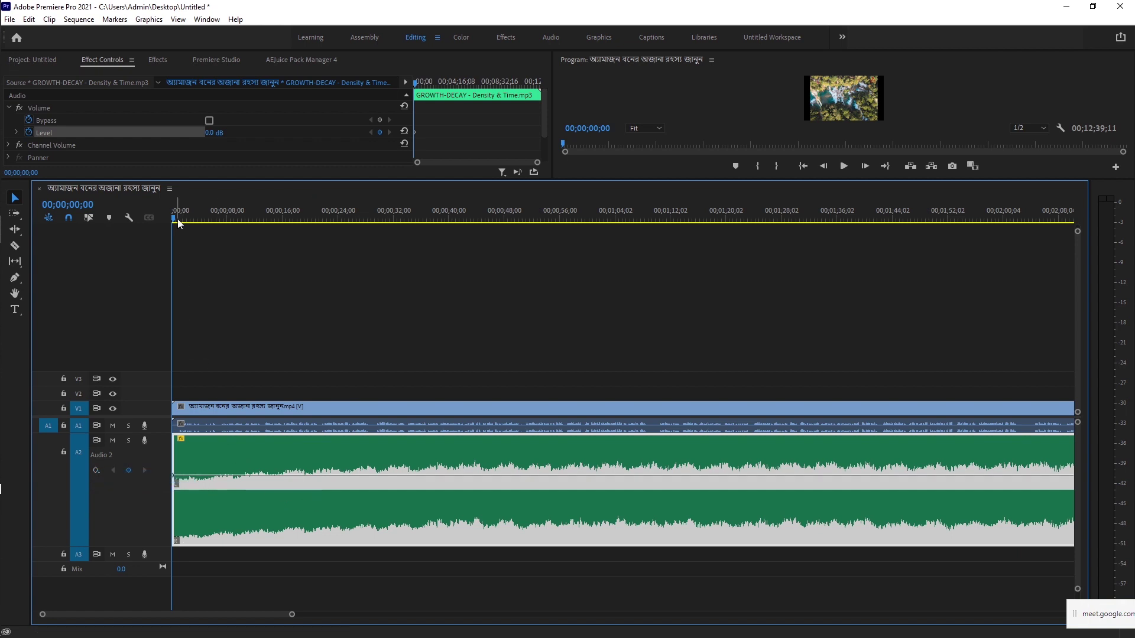
pyautogui.moveTo(175, 222); pyautogui.dragTo(238, 238)
pyautogui.click(129, 470)
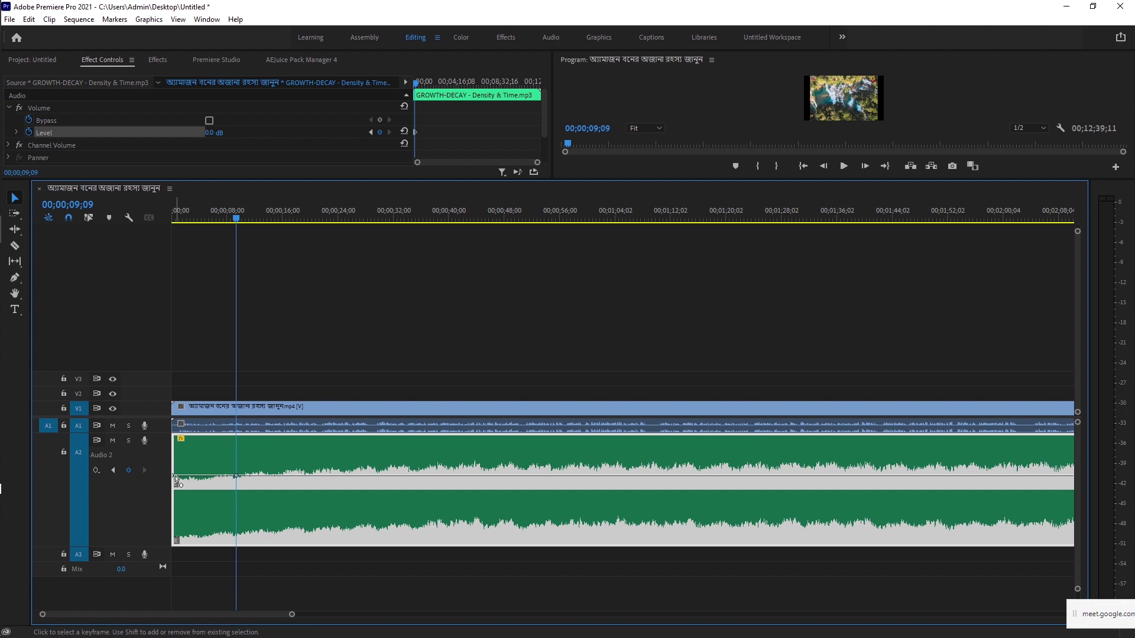
# Step: Lower the music's first keyframe to about -62.7 dB, move the second to about 00;00;15;10 at -2.7 dB, and play the fade-in
pyautogui.moveTo(175, 476); pyautogui.dragTo(173, 560)
pyautogui.moveTo(237, 476); pyautogui.dragTo(250, 476)
pyautogui.moveTo(259, 476); pyautogui.dragTo(278, 485)
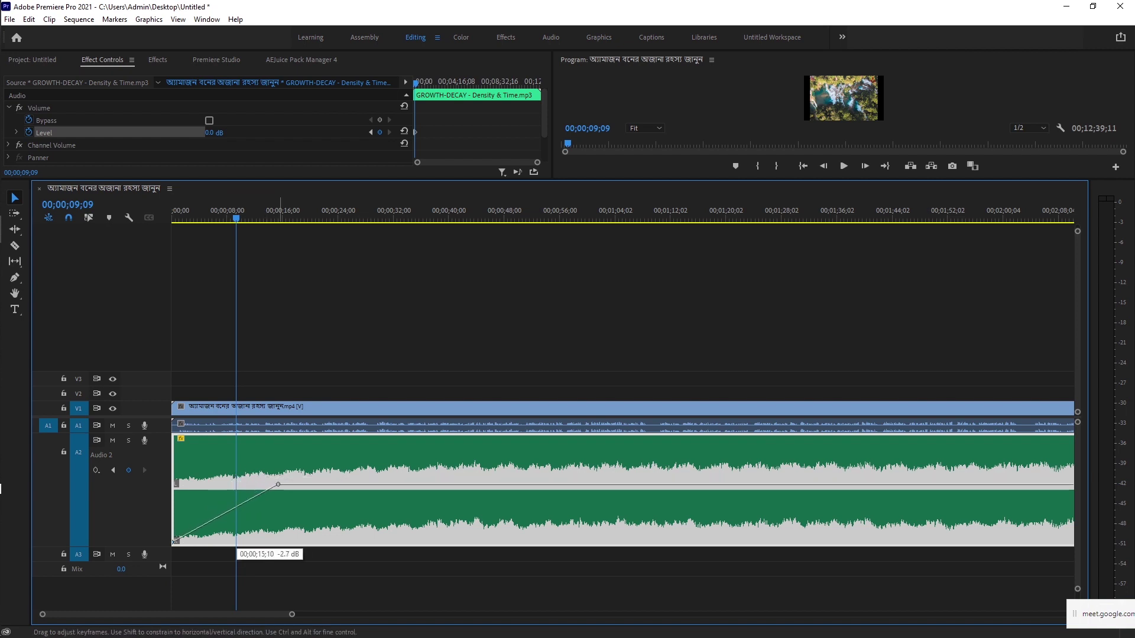
pyautogui.moveTo(238, 222); pyautogui.dragTo(169, 223)
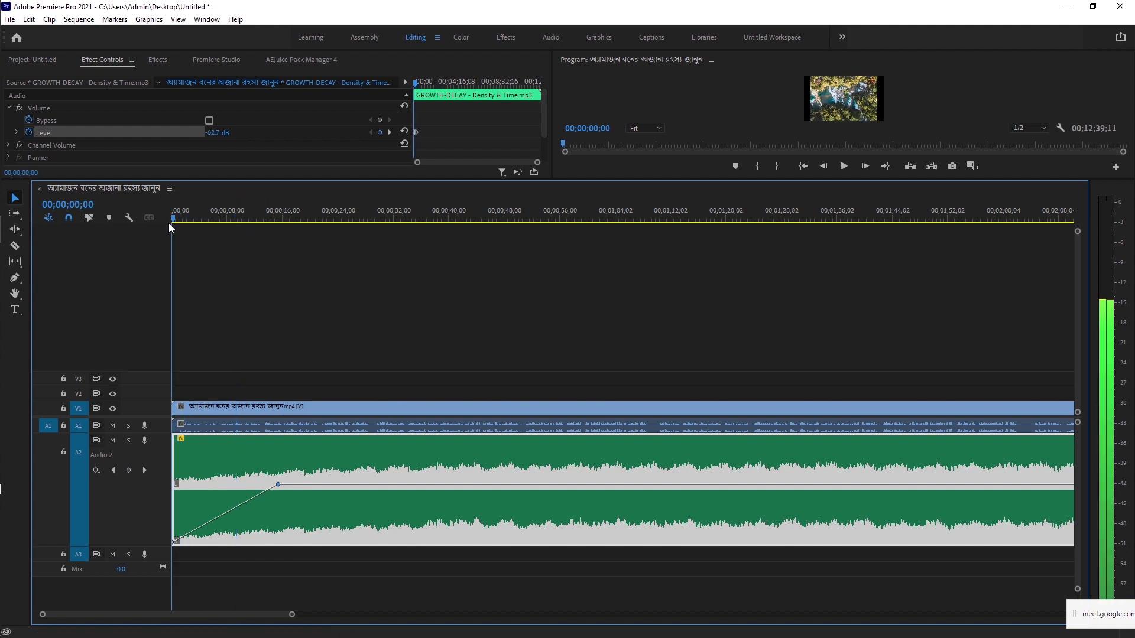
pyautogui.press('space')
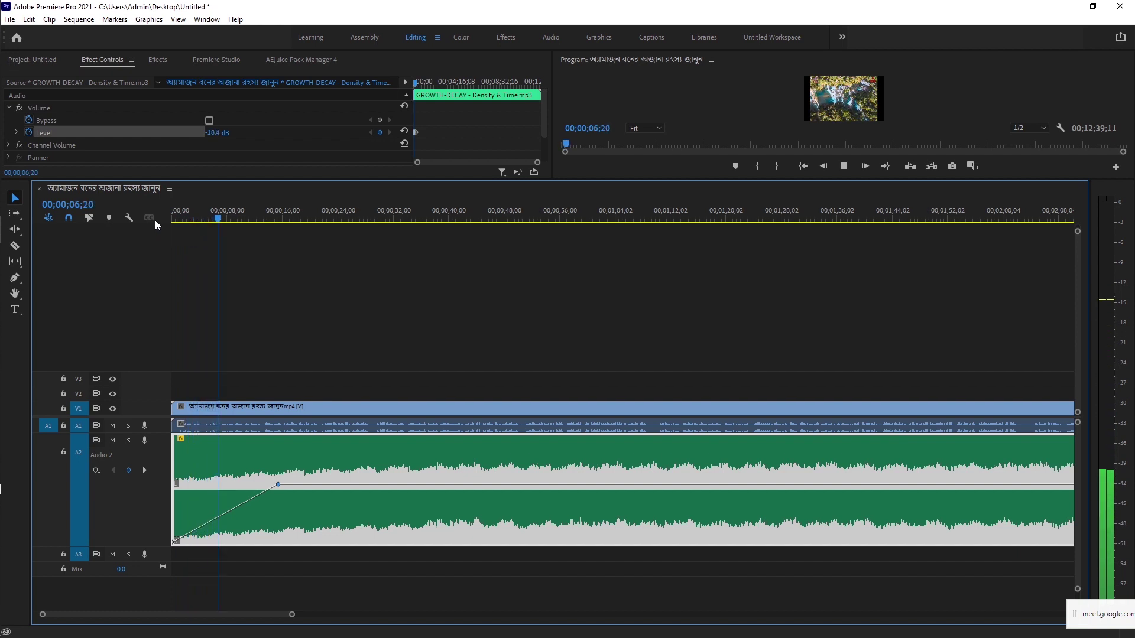
pyautogui.press('space')
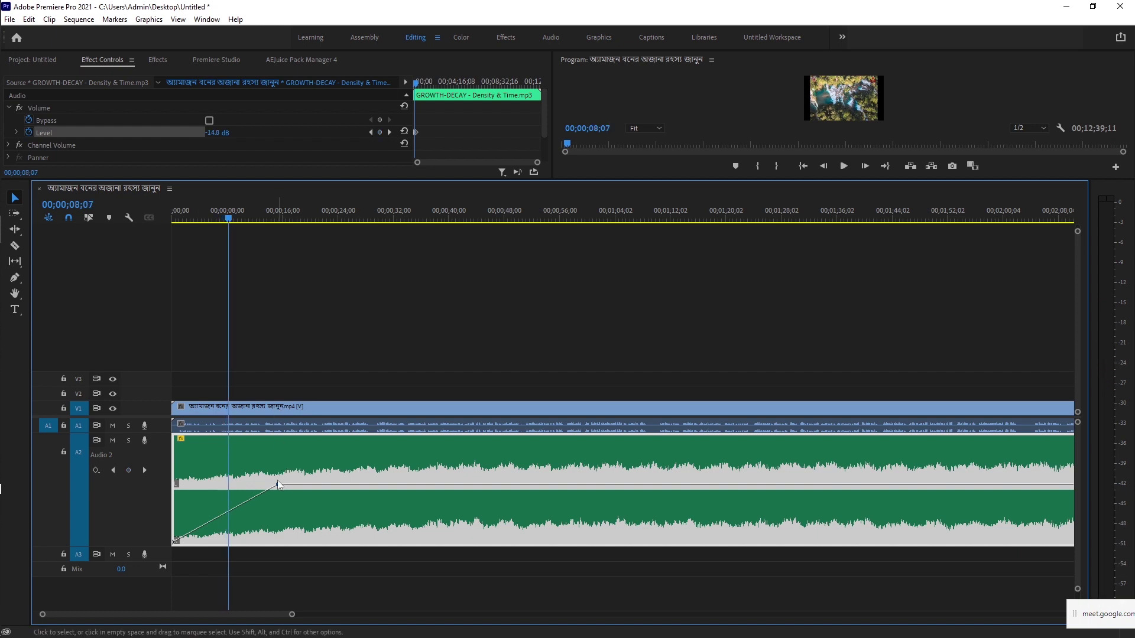
# Step: Shorten the fade-in by moving the music's second keyframe to about 00;00;08;18 at -3.1 dB, and play it from the start
pyautogui.moveTo(277, 486); pyautogui.dragTo(231, 486)
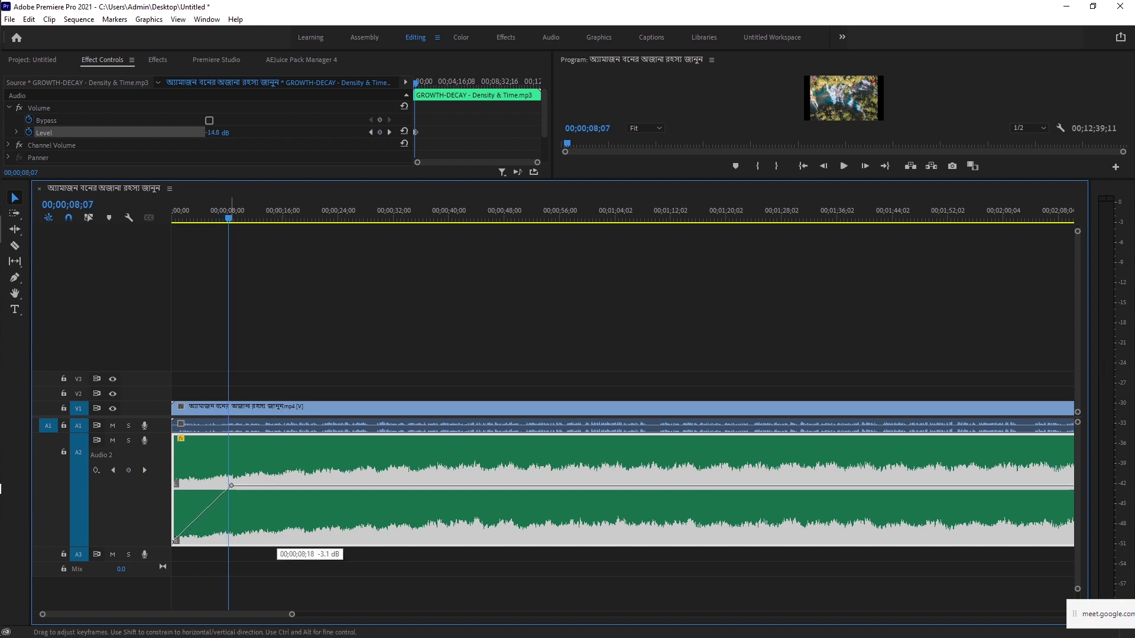
pyautogui.moveTo(230, 486); pyautogui.dragTo(231, 487)
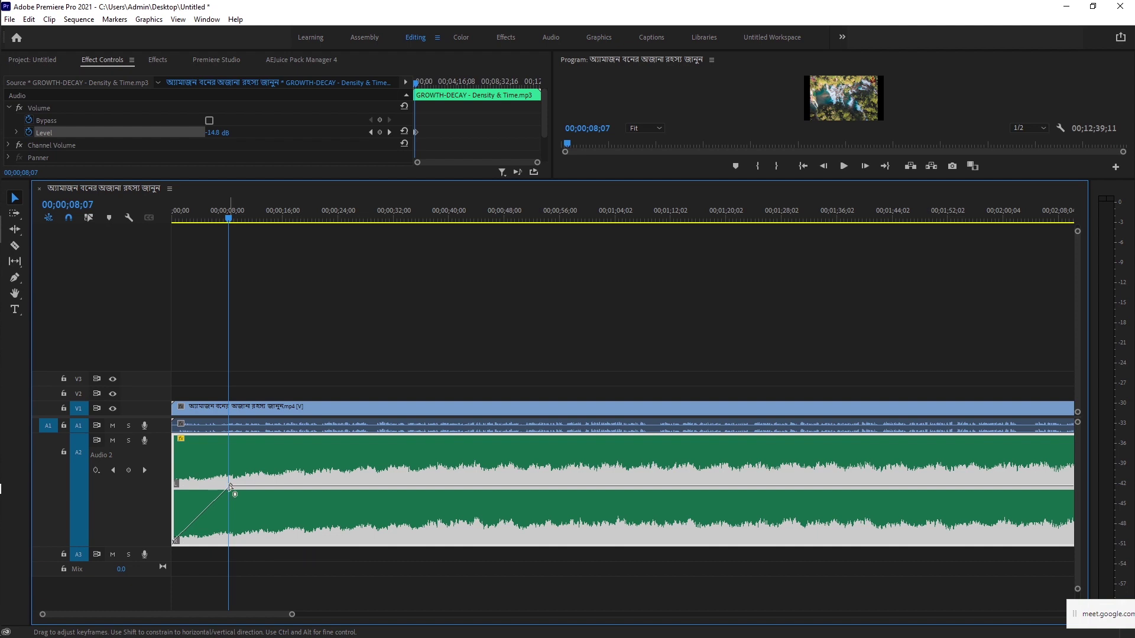
pyautogui.moveTo(235, 223); pyautogui.dragTo(165, 221)
pyautogui.press('space')
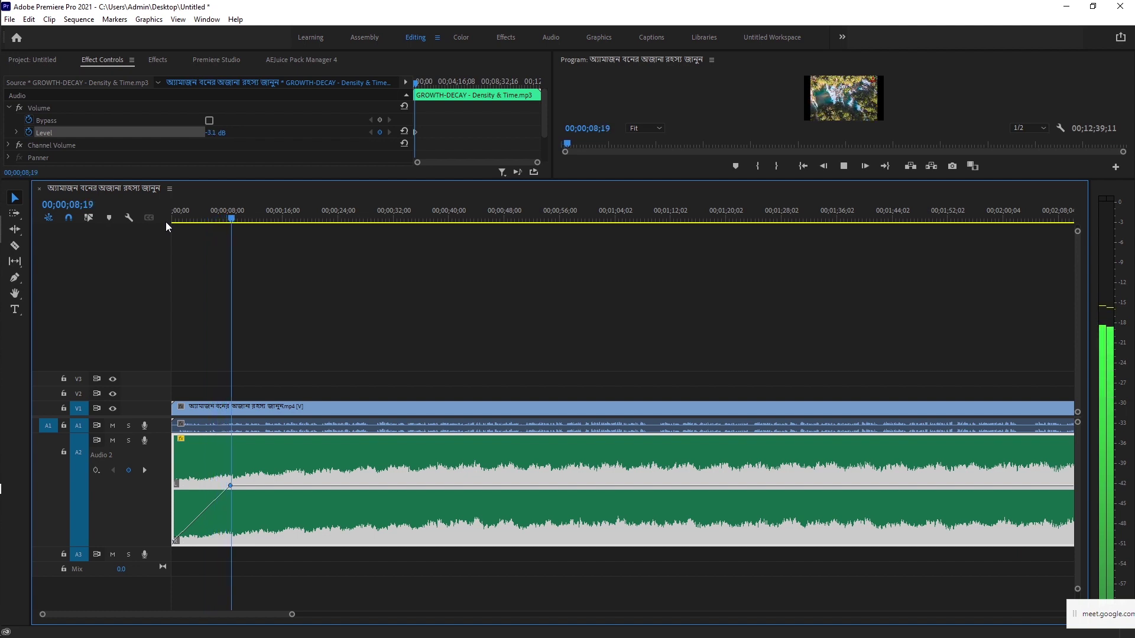
pyautogui.press('space')
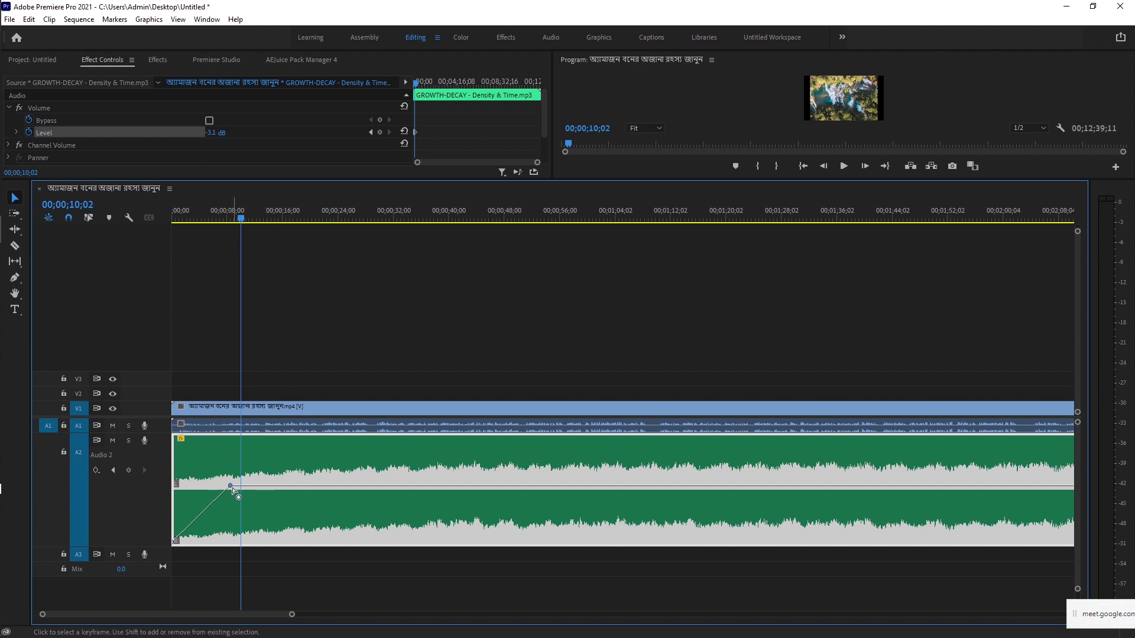
# Step: Lower the music's second volume keyframe to about -4.8 dB and play the fade-in from the start
pyautogui.moveTo(232, 486); pyautogui.dragTo(231, 491)
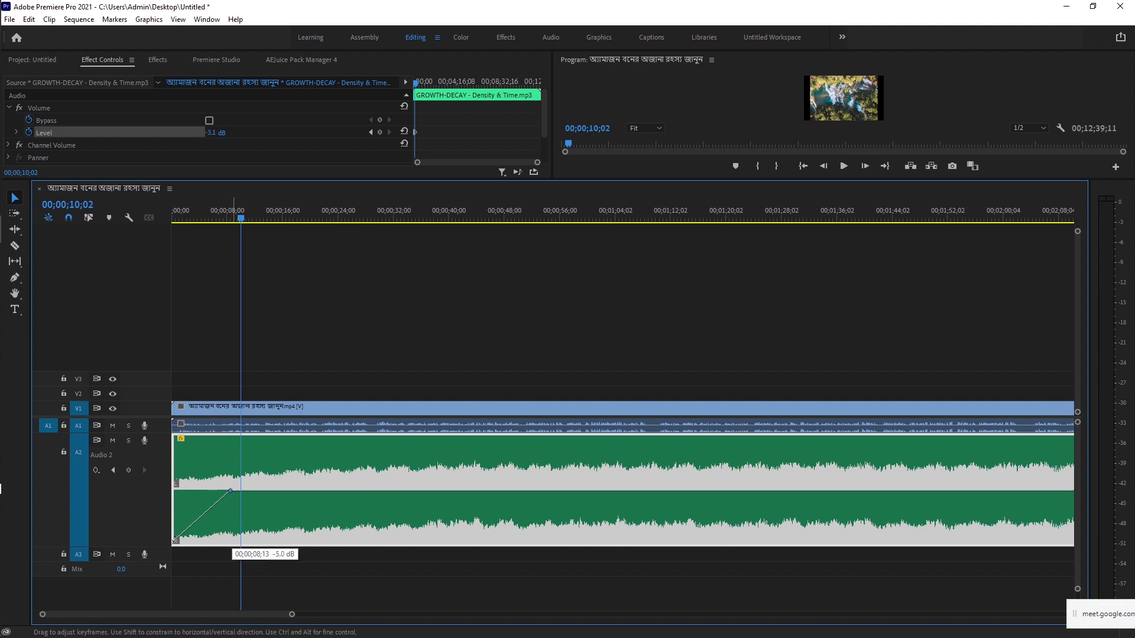
pyautogui.moveTo(230, 490)
pyautogui.mouseDown()
pyautogui.moveTo(232, 502)
pyautogui.moveTo(231, 490)
pyautogui.mouseUp()
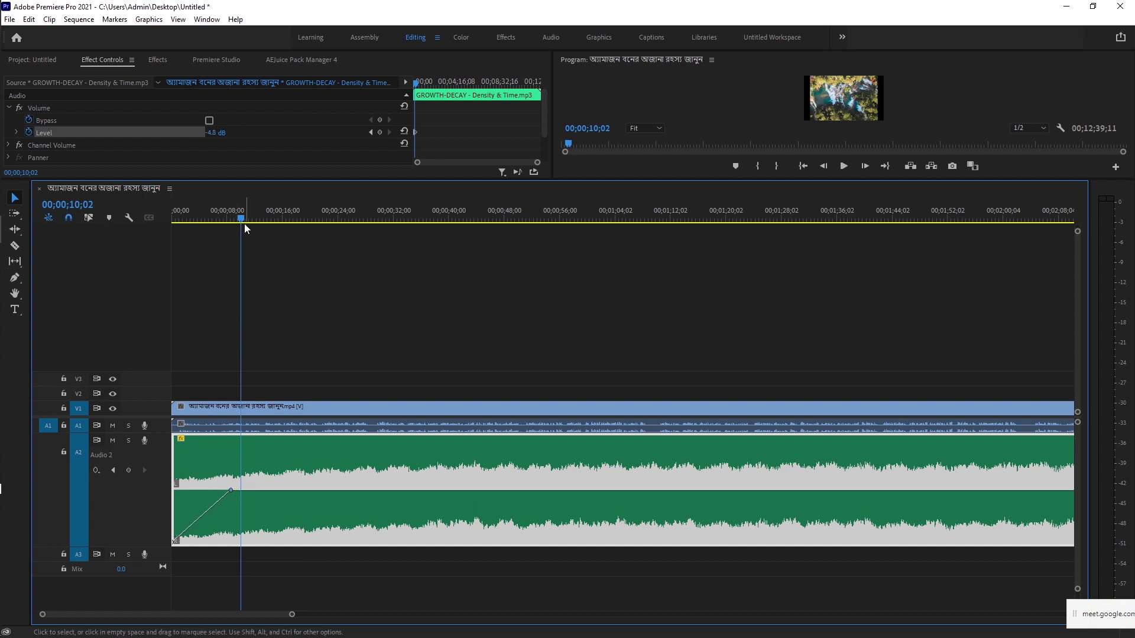
pyautogui.press('Home')
pyautogui.press('space')
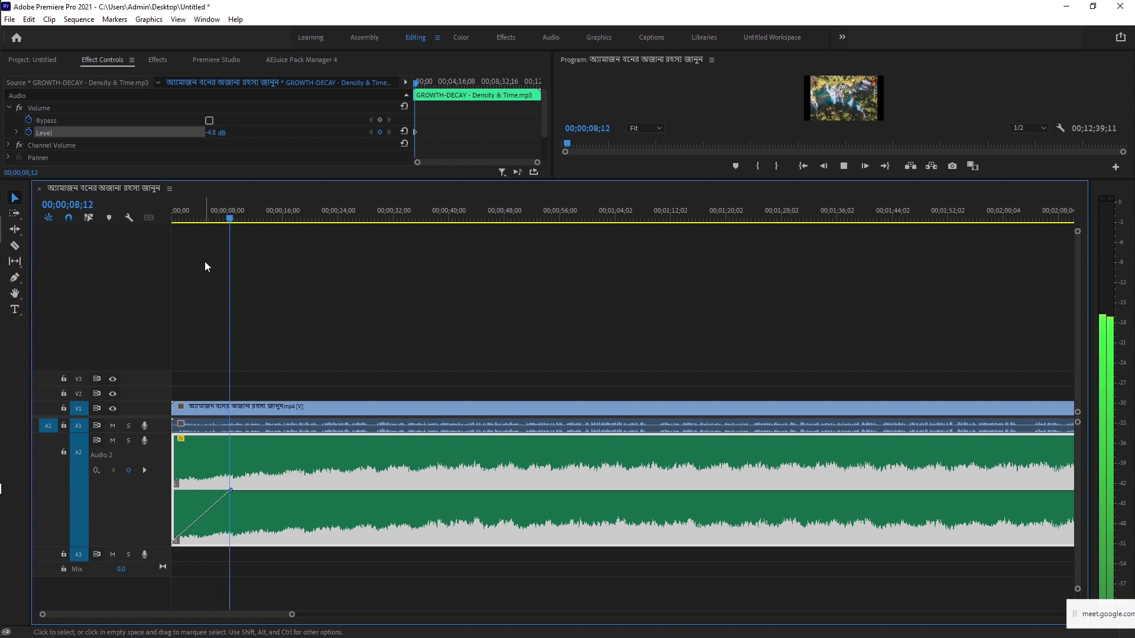
pyautogui.press('space')
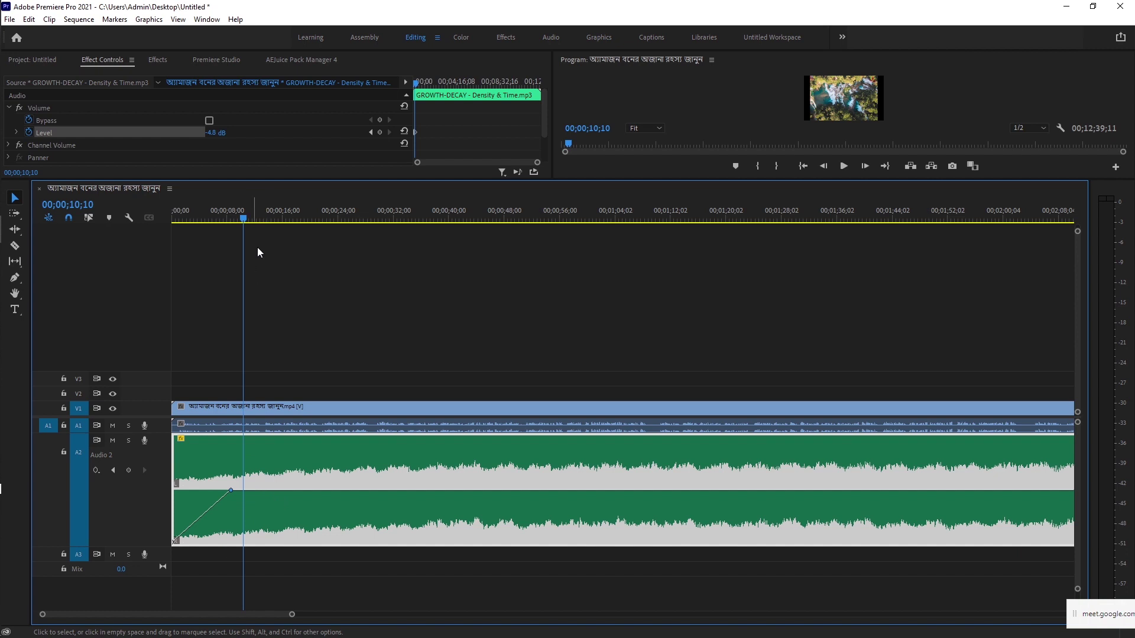
# Step: Lower the music keyframe at the end of the fade-in to about -18.0 dB and play the sequence from the start
pyautogui.moveTo(247, 218); pyautogui.dragTo(331, 319)
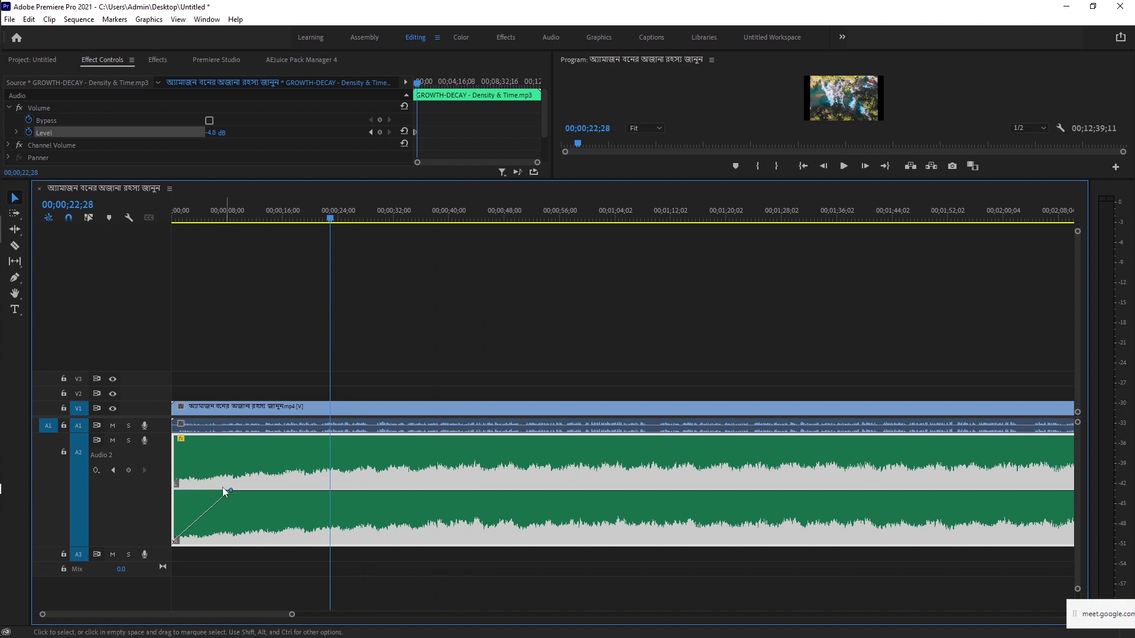
pyautogui.moveTo(232, 493); pyautogui.dragTo(231, 516)
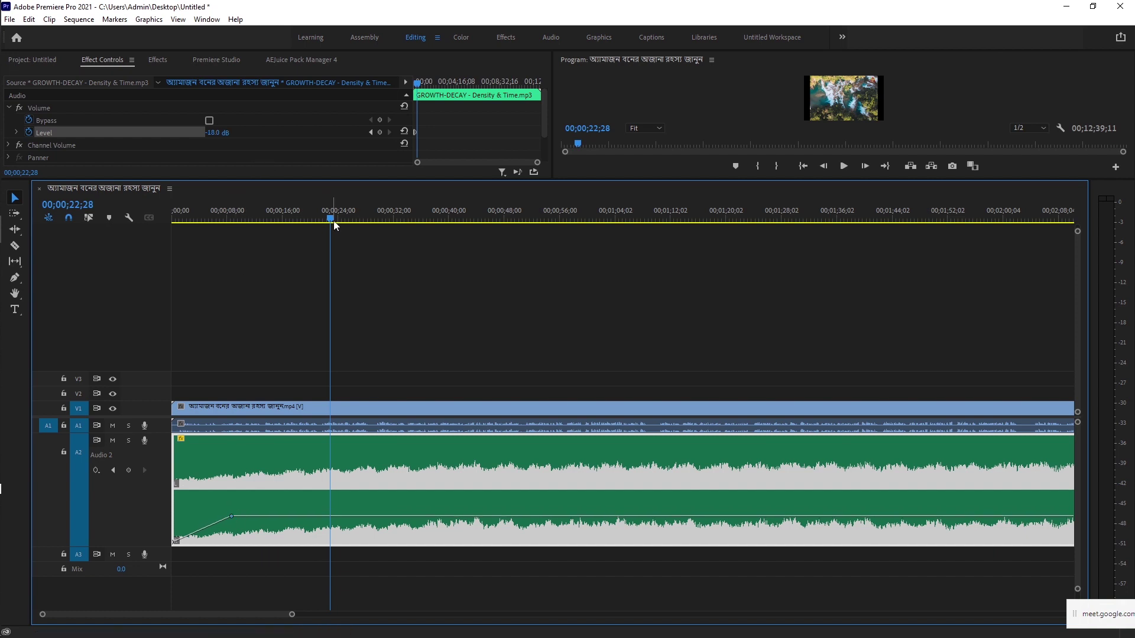
pyautogui.press('Home')
pyautogui.press('space')
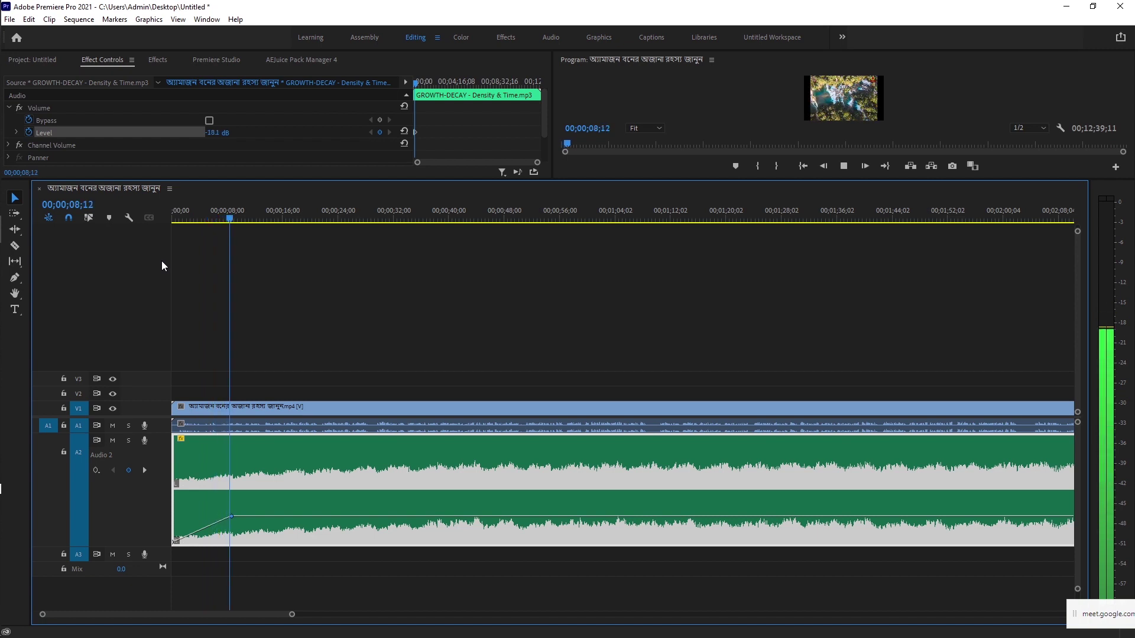
pyautogui.press('space')
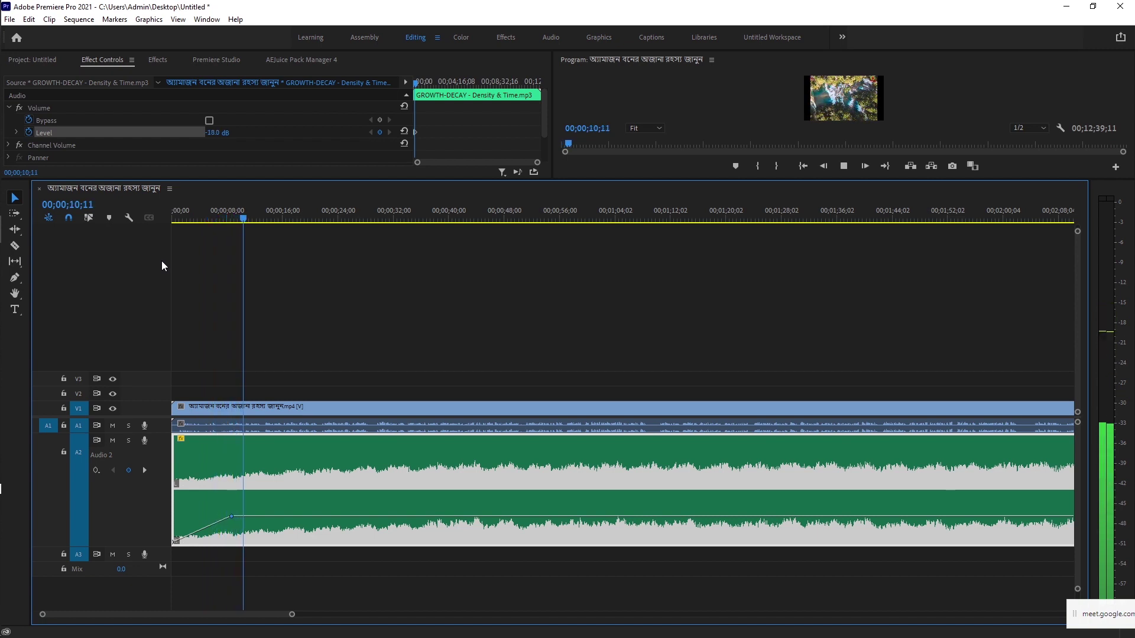
# Step: Listen to the passage after the fade-in and add music volume keyframes at 00;00;17;09 and 00;00;17;17
pyautogui.press('space')
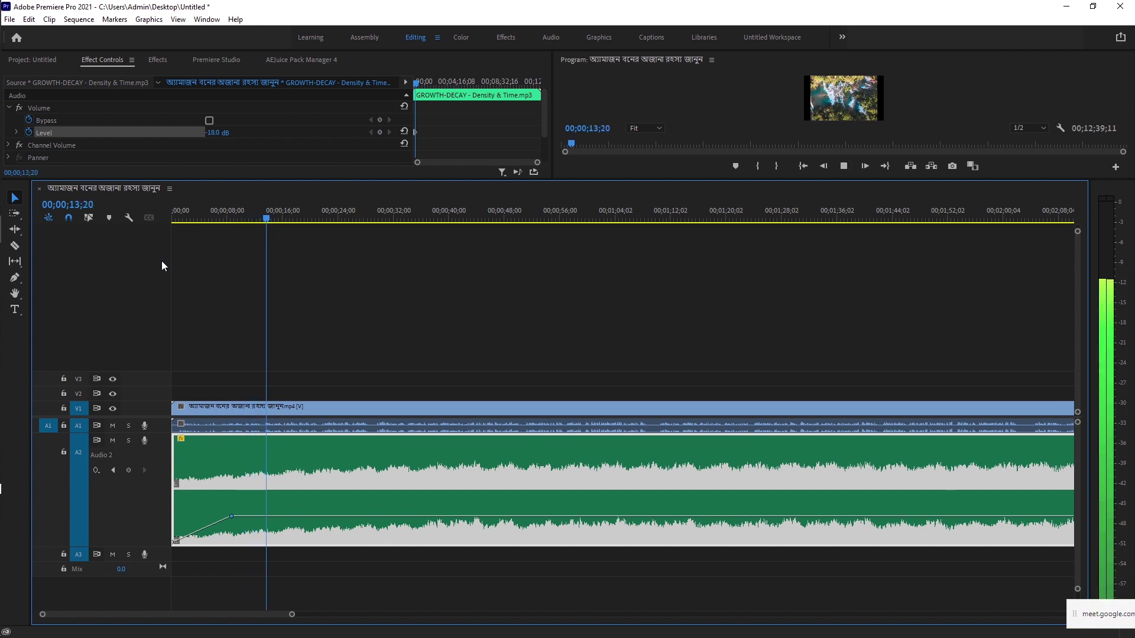
pyautogui.press('space')
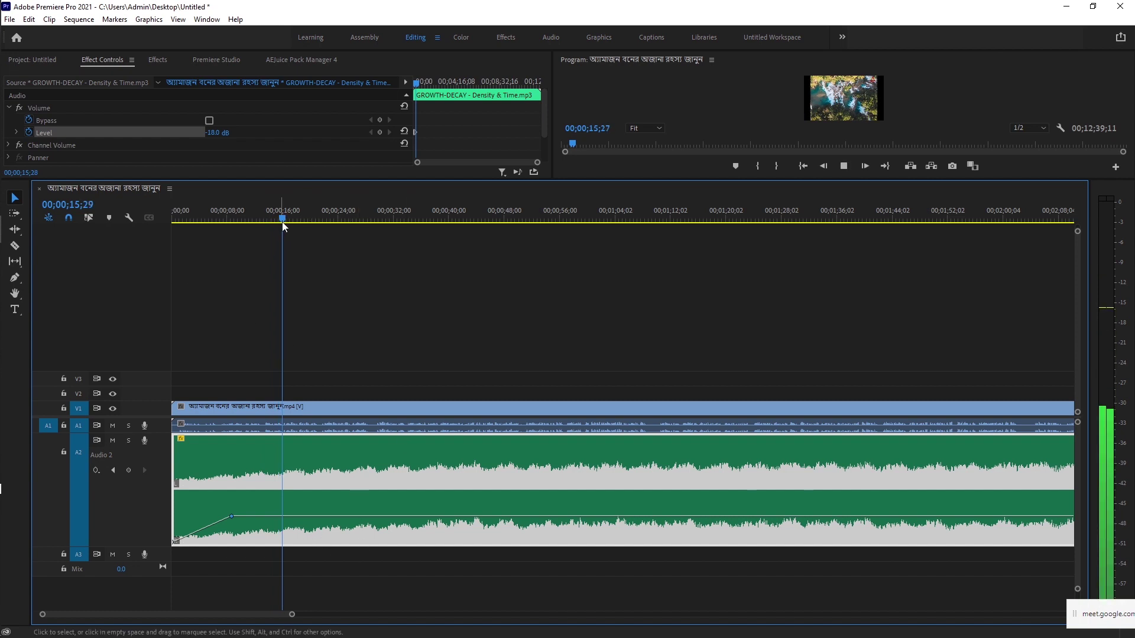
pyautogui.press('space')
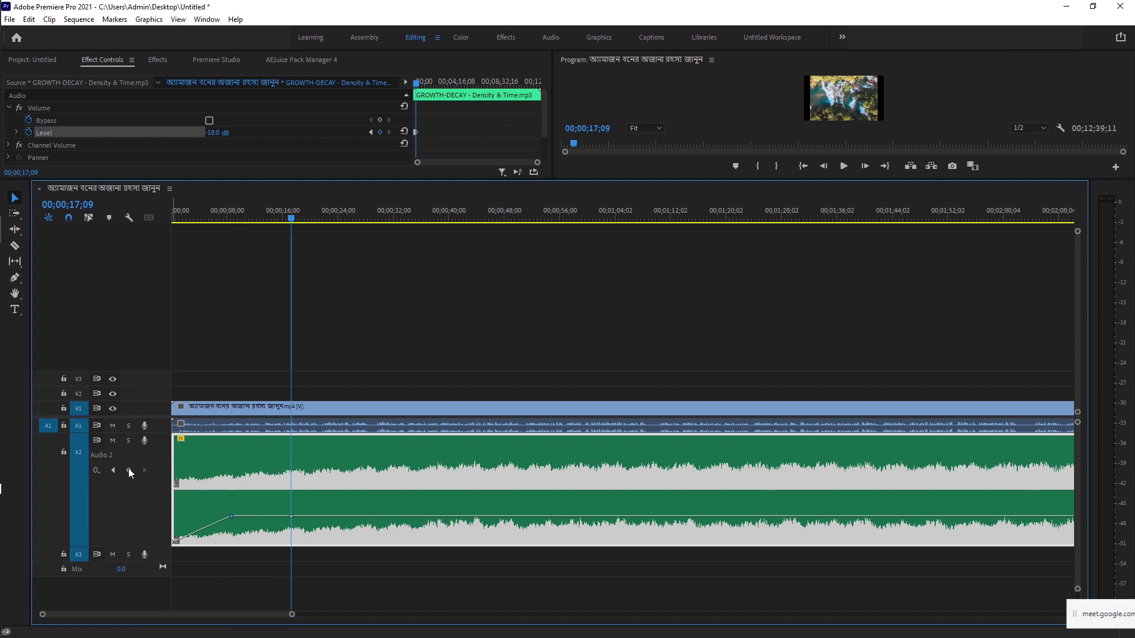
pyautogui.click(293, 218)
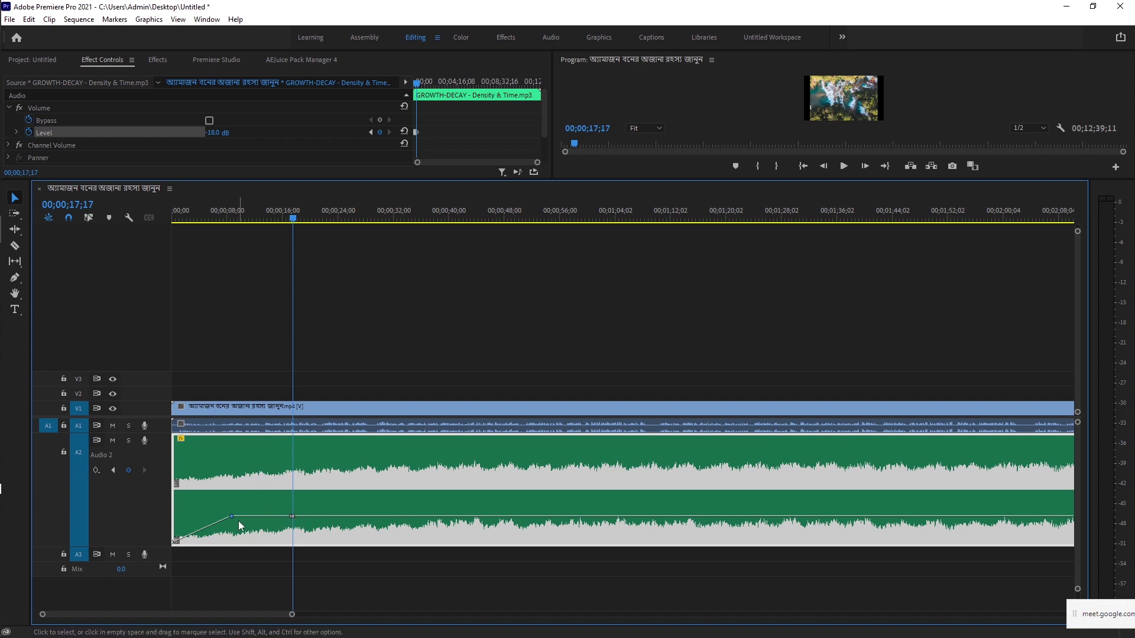
# Step: Try raising the music keyframe near 00;00;17;09 to about -4.6 dB, and undo the change
pyautogui.click(272, 525)
pyautogui.moveTo(292, 519); pyautogui.dragTo(292, 490)
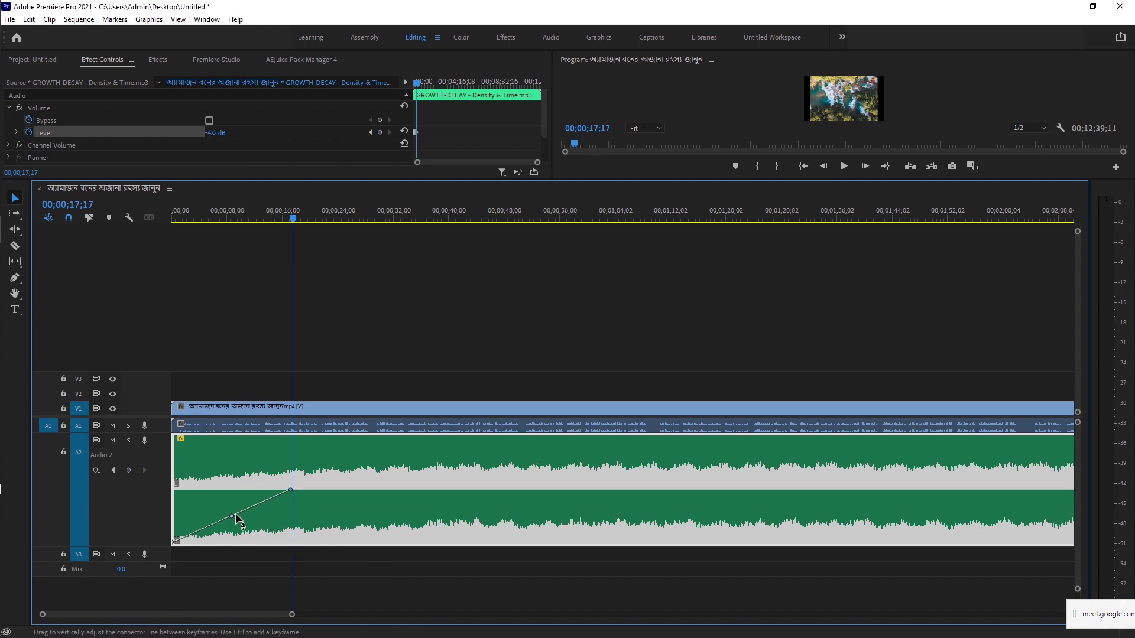
pyautogui.hotkey('ctrl', 'z')
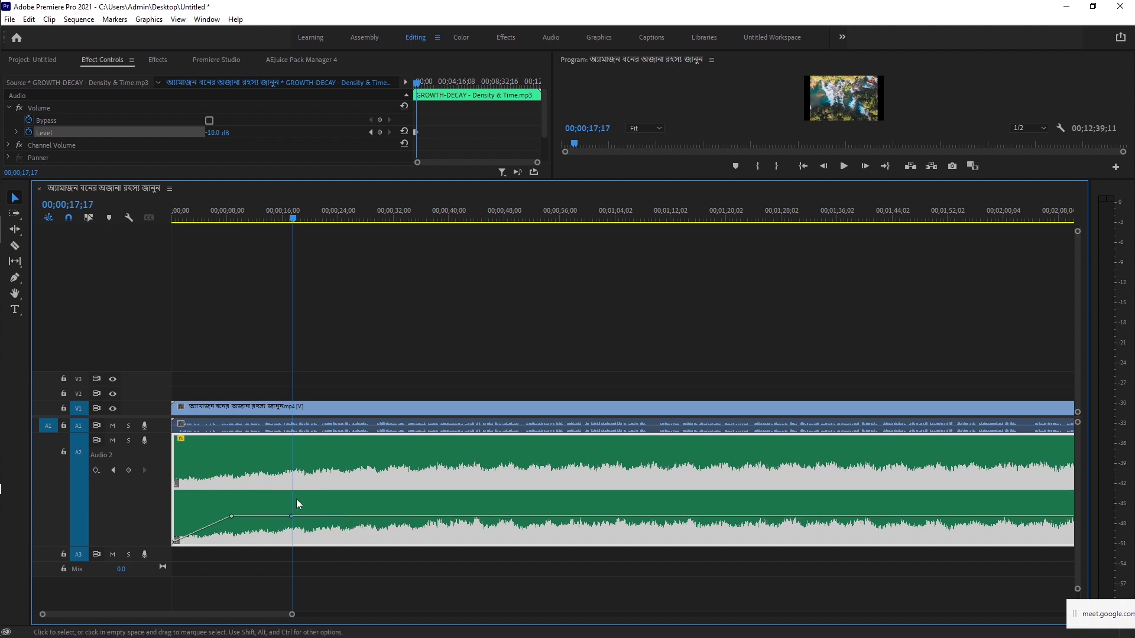
# Step: Add music volume keyframes at 00;00;17;17 and 00;00;43;13, move the latter to about 00;00;26 at -11.2 dB, and play the rise
pyautogui.click(127, 470)
pyautogui.press('space')
pyautogui.moveTo(386, 258); pyautogui.dragTo(472, 289)
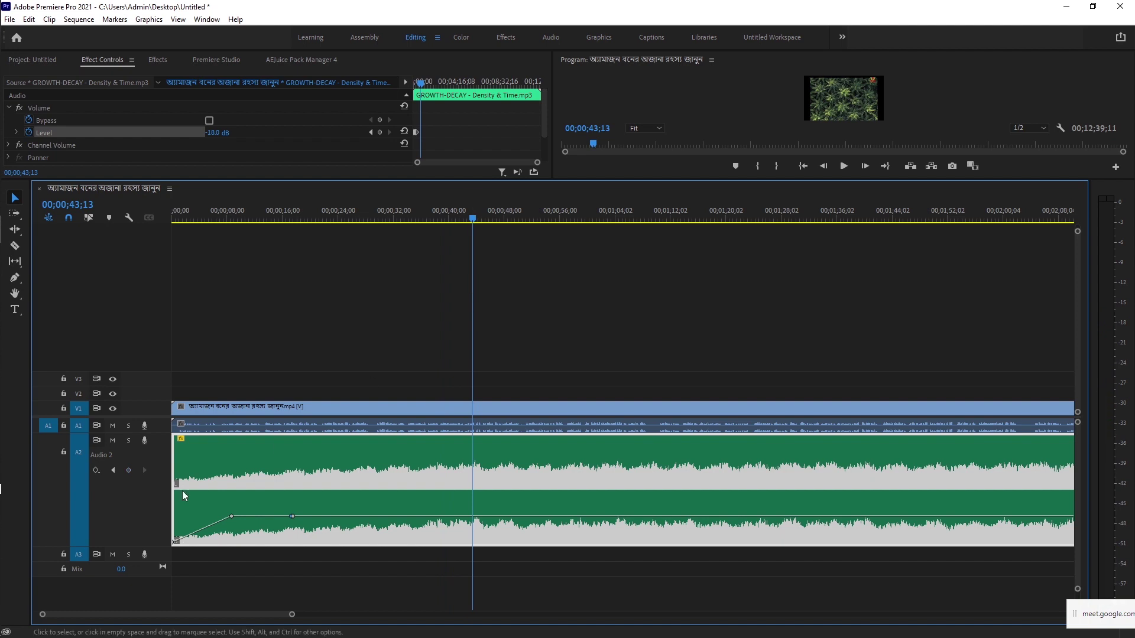
pyautogui.click(128, 470)
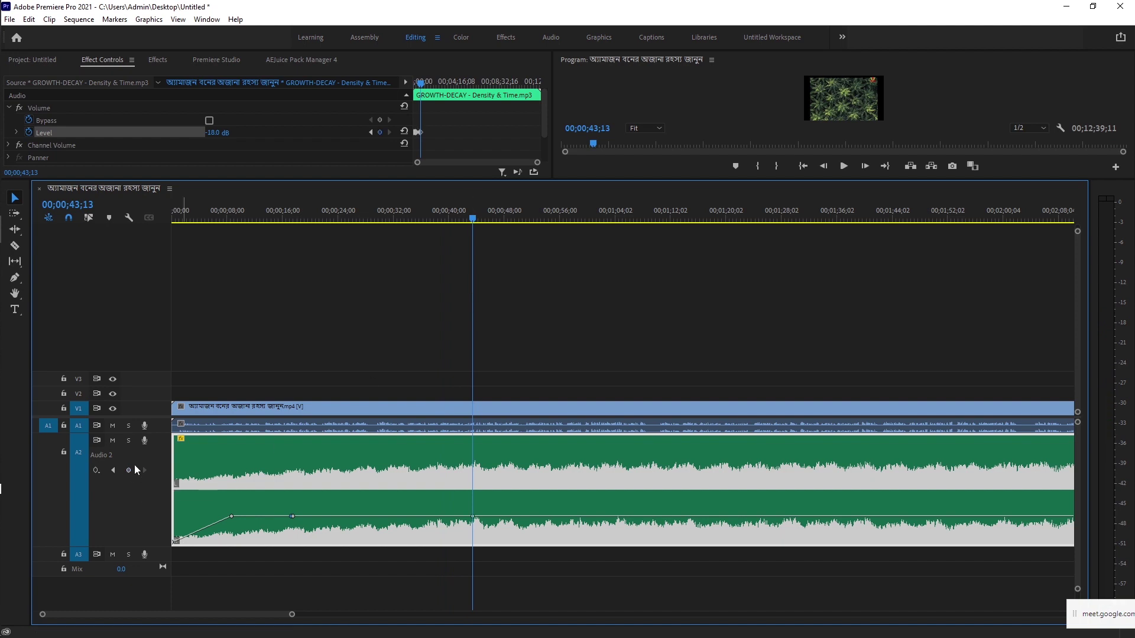
pyautogui.moveTo(475, 519); pyautogui.dragTo(350, 505)
pyautogui.moveTo(472, 220); pyautogui.dragTo(293, 267)
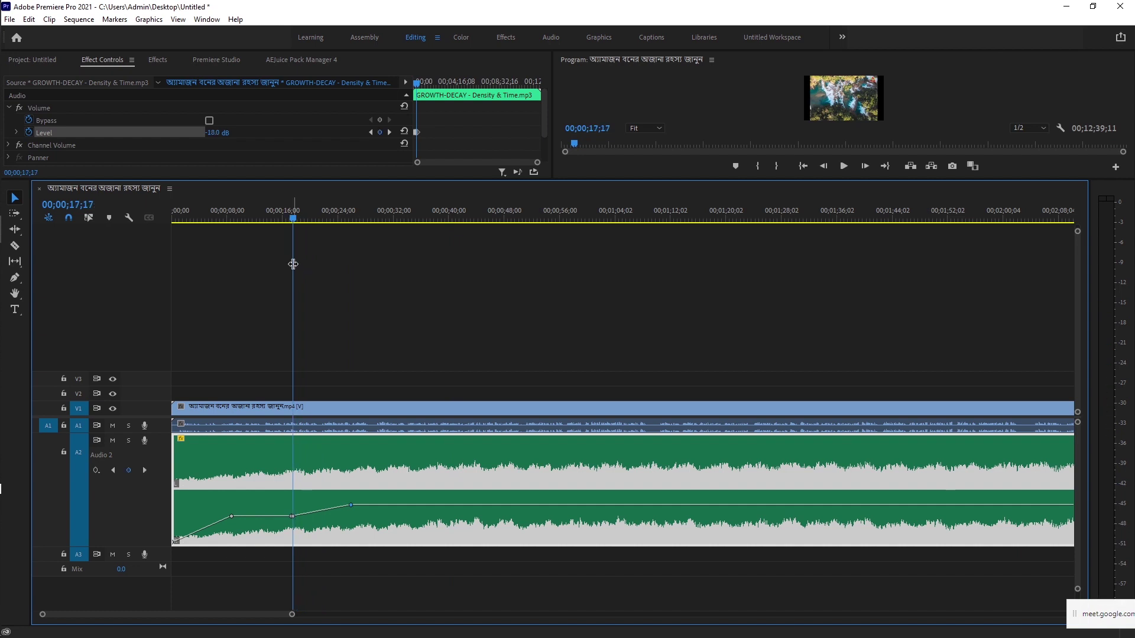
pyautogui.press('space')
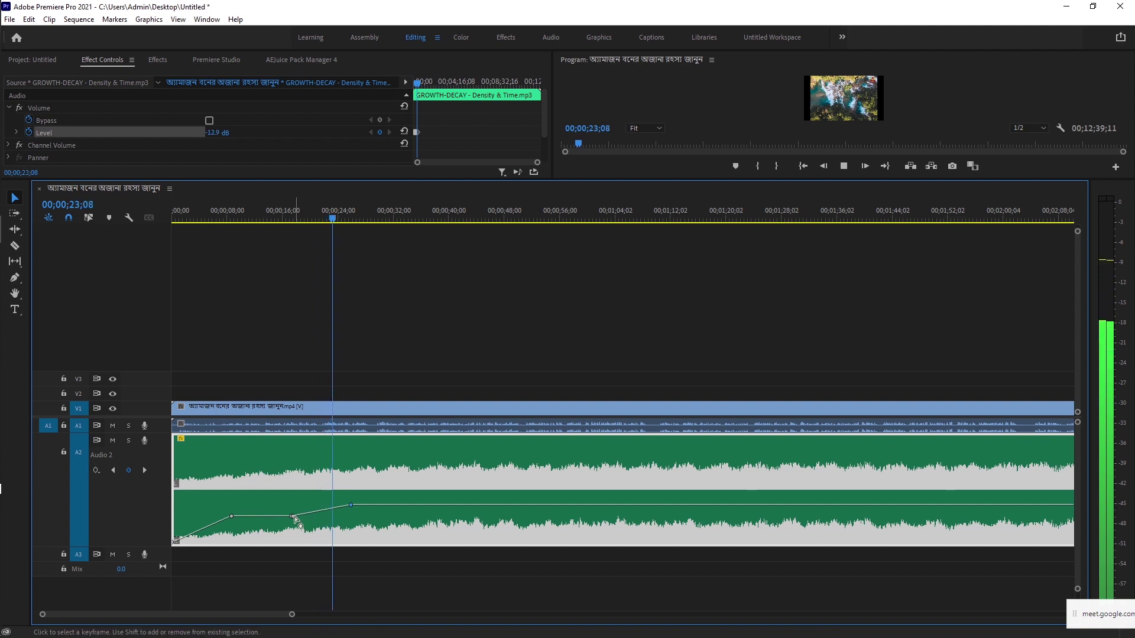
pyautogui.press('space')
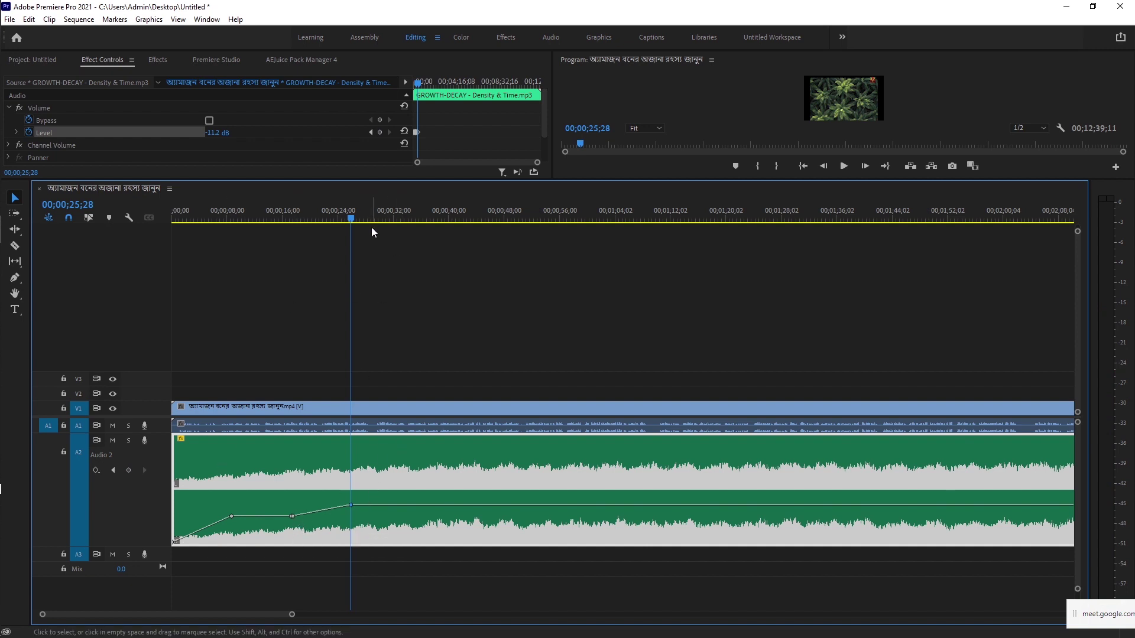
# Step: Add a music volume keyframe at 00;00;26;29, just after the raised keyframe, to hold its level
pyautogui.moveTo(354, 222); pyautogui.dragTo(362, 224)
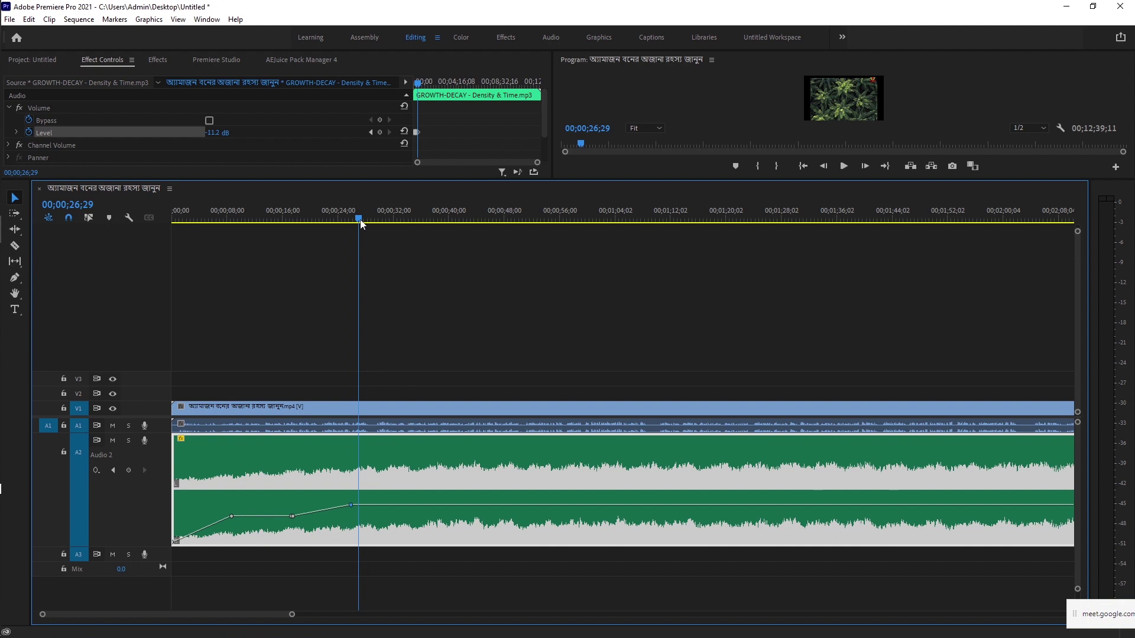
pyautogui.click(129, 471)
pyautogui.click(360, 223)
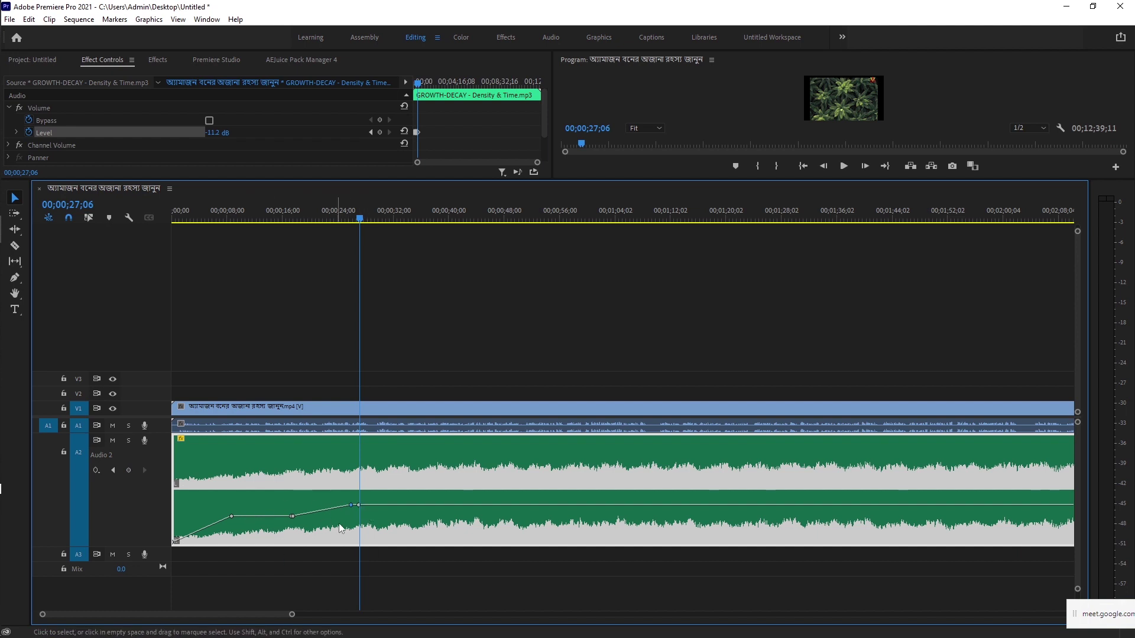
# Step: Add a music volume keyframe at 00;00;34;14 and lower it to about -20.8 dB
pyautogui.moveTo(362, 222); pyautogui.dragTo(410, 245)
pyautogui.click(129, 470)
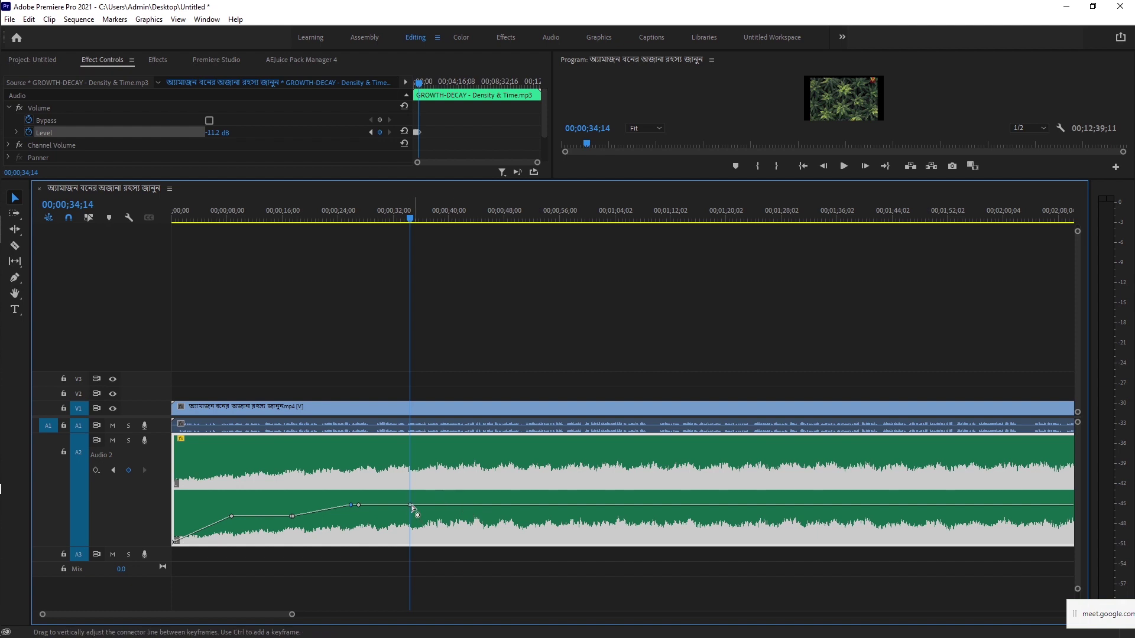
pyautogui.moveTo(411, 507)
pyautogui.moveTo(412, 507); pyautogui.dragTo(410, 520)
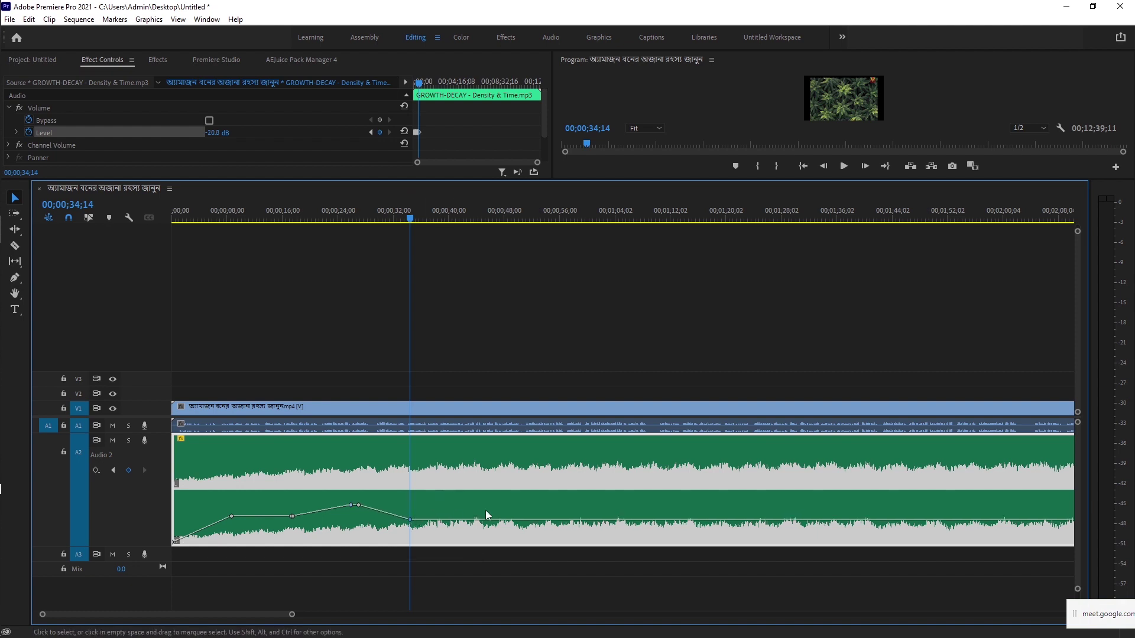
# Step: Add a music volume keyframe at 00;00;35;25, just after the lowered keyframe, to hold its level
pyautogui.press('space')
pyautogui.press('space')
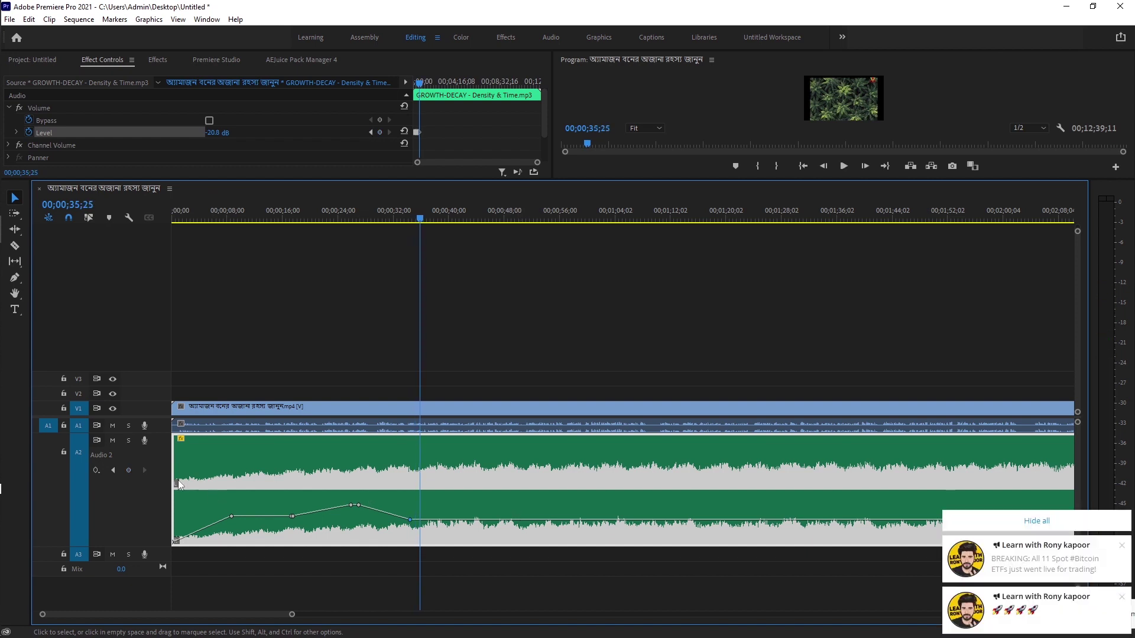
pyautogui.click(128, 471)
pyautogui.press('space')
pyautogui.press('space')
# Step: Add a music volume keyframe at 00;01;34;08, try raising it to about 1.0 dB, and undo the raise
pyautogui.moveTo(427, 220); pyautogui.dragTo(824, 361)
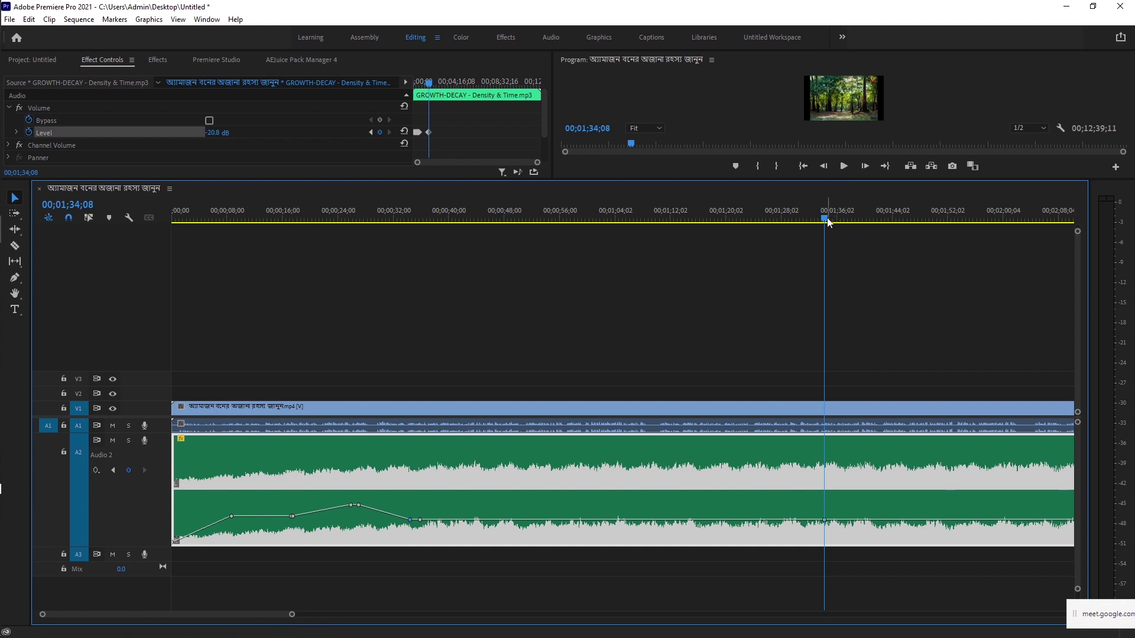
pyautogui.moveTo(824, 521); pyautogui.dragTo(821, 472)
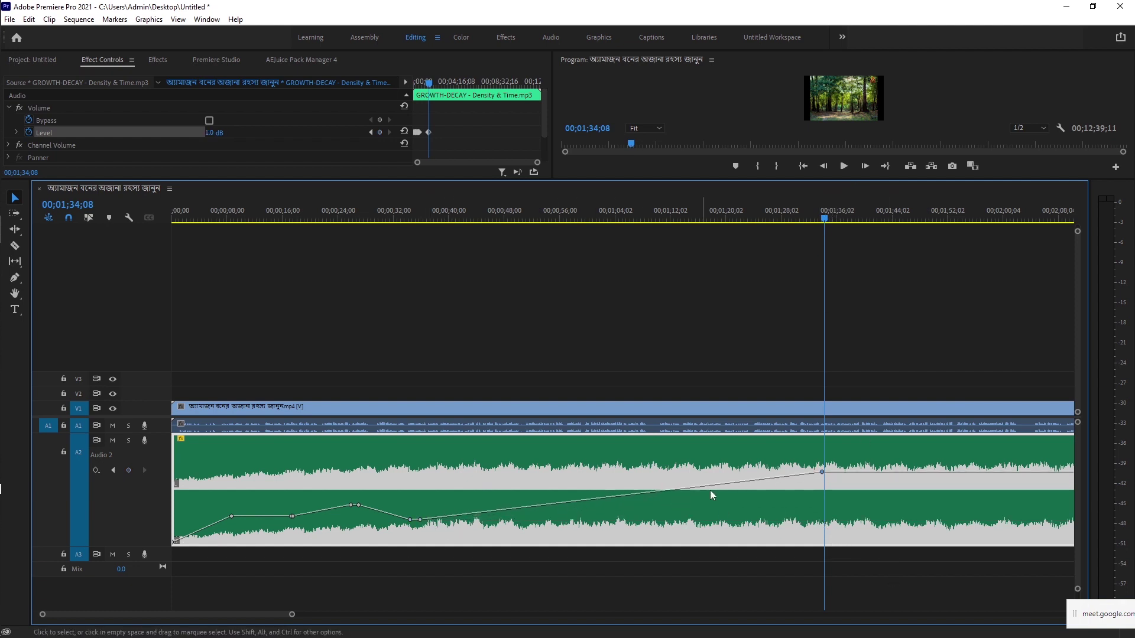
pyautogui.hotkey('ctrl', 'z')
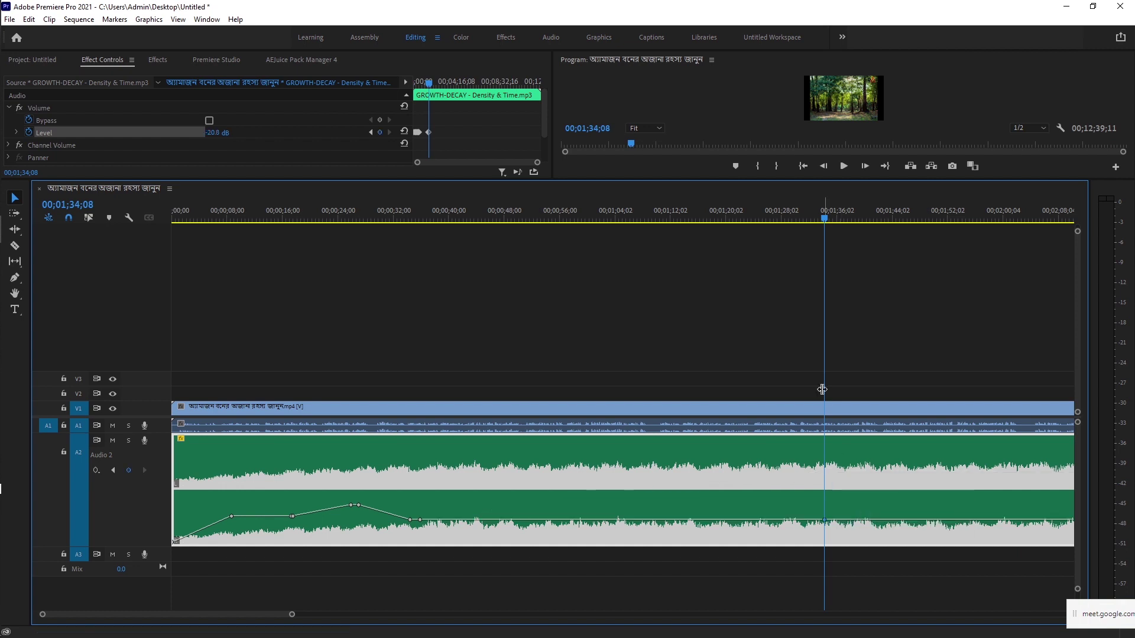
# Step: Add music volume keyframes at 00;01;34;26 and 00;01;41;02 without changing their level
pyautogui.moveTo(826, 222); pyautogui.dragTo(830, 225)
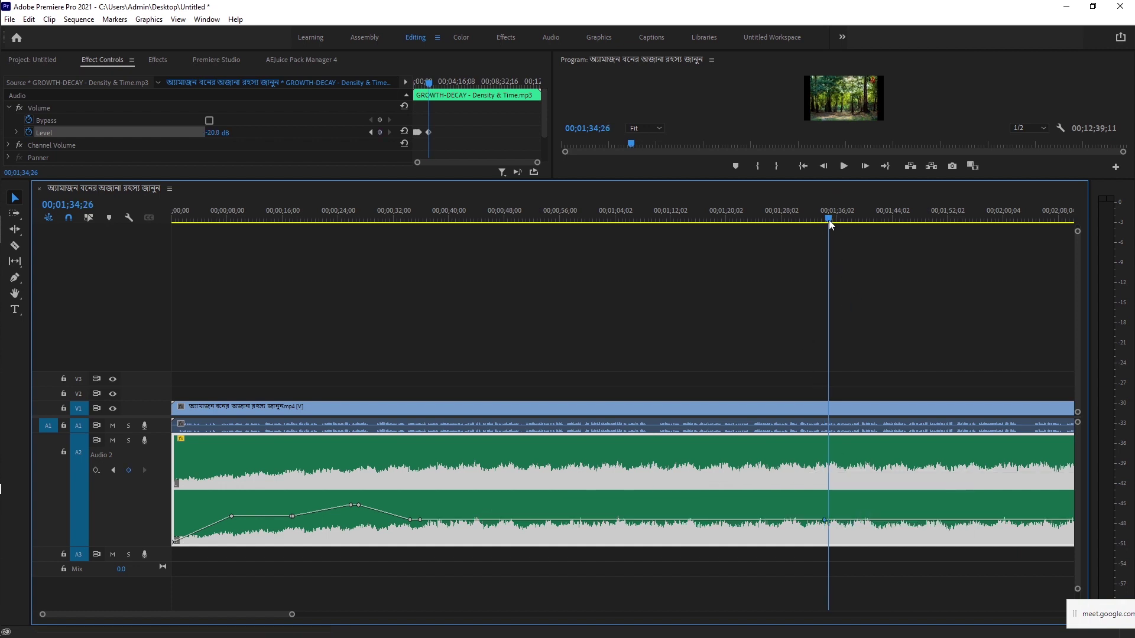
pyautogui.click(128, 470)
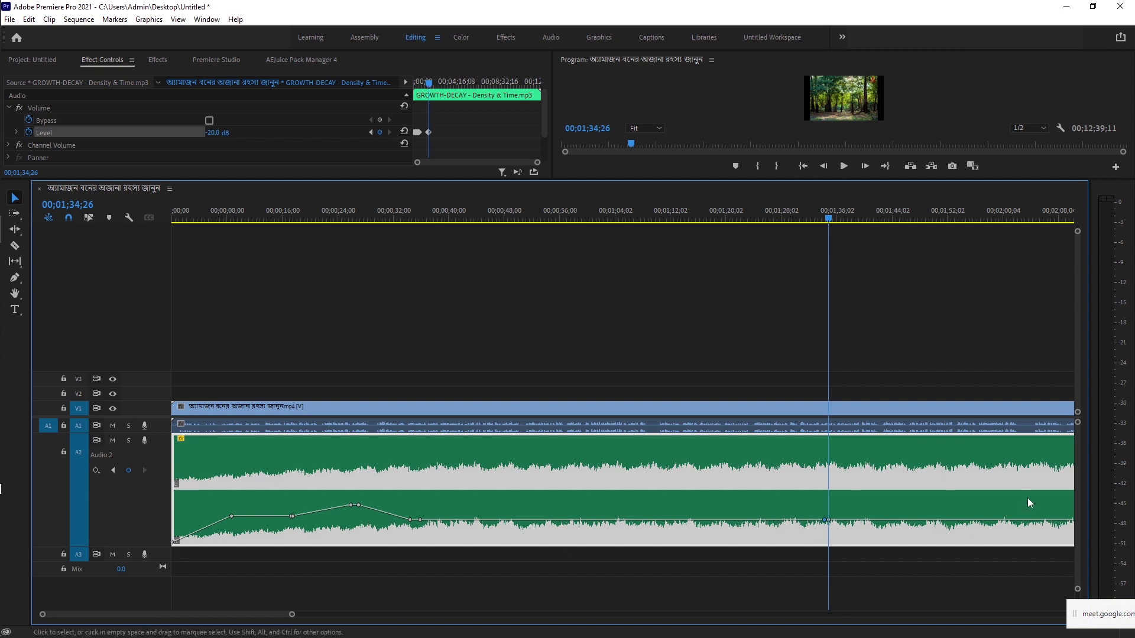
pyautogui.click(875, 223)
pyautogui.moveTo(876, 225)
pyautogui.mouseDown()
pyautogui.moveTo(863, 224)
pyautogui.moveTo(873, 224)
pyautogui.mouseUp()
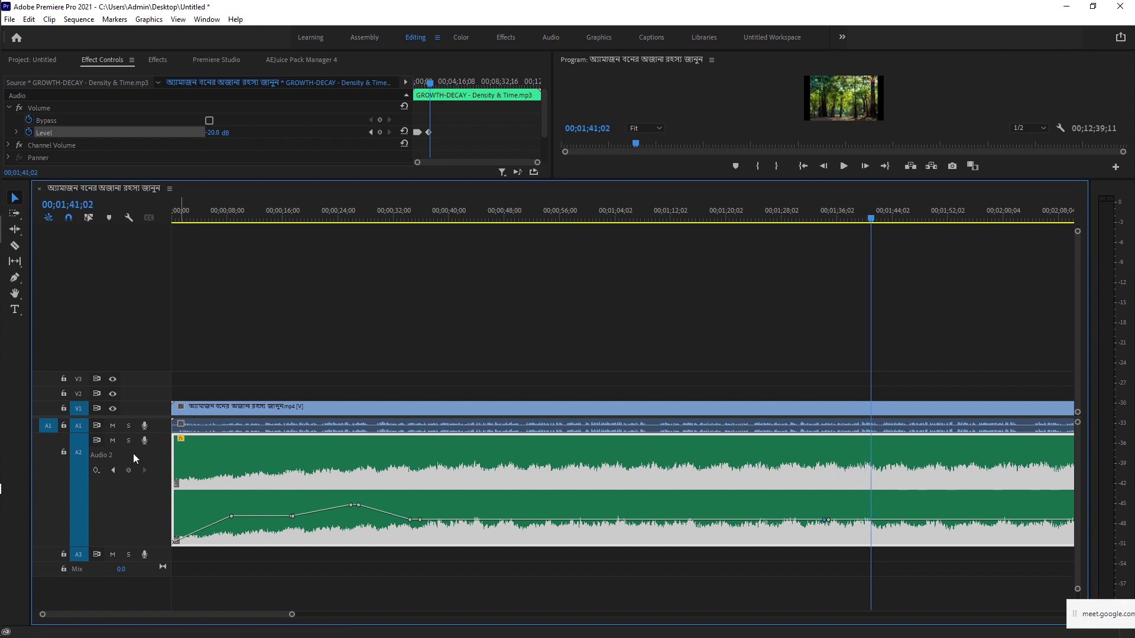
pyautogui.click(129, 471)
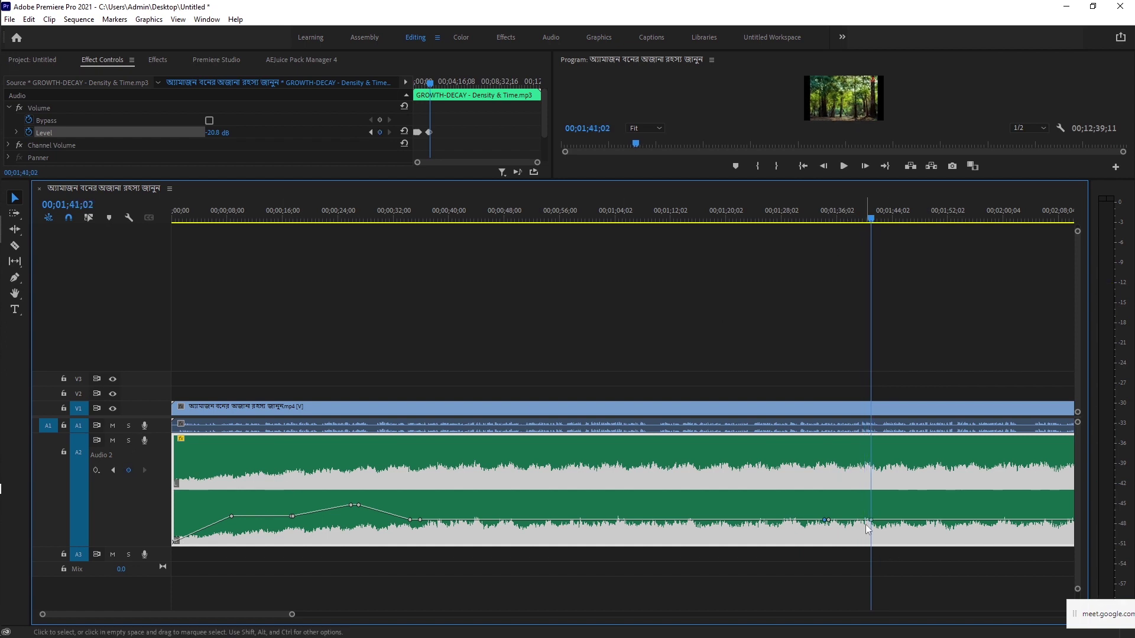
pyautogui.moveTo(870, 521)
pyautogui.mouseDown()
pyautogui.moveTo(871, 511)
pyautogui.moveTo(871, 521)
pyautogui.mouseUp()
# Step: Add a music volume keyframe at 00;01;35;16 raised to -15.6 dB, and raise the keyframe near 00;01;41 to about -16.0 dB
pyautogui.moveTo(872, 223); pyautogui.dragTo(834, 230)
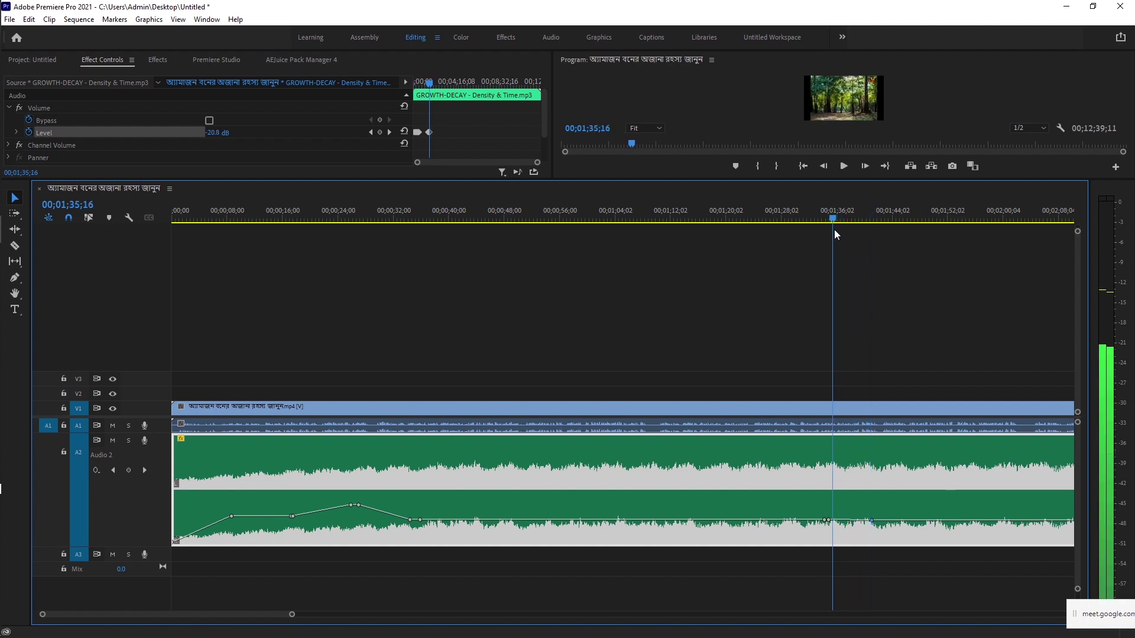
pyautogui.click(131, 469)
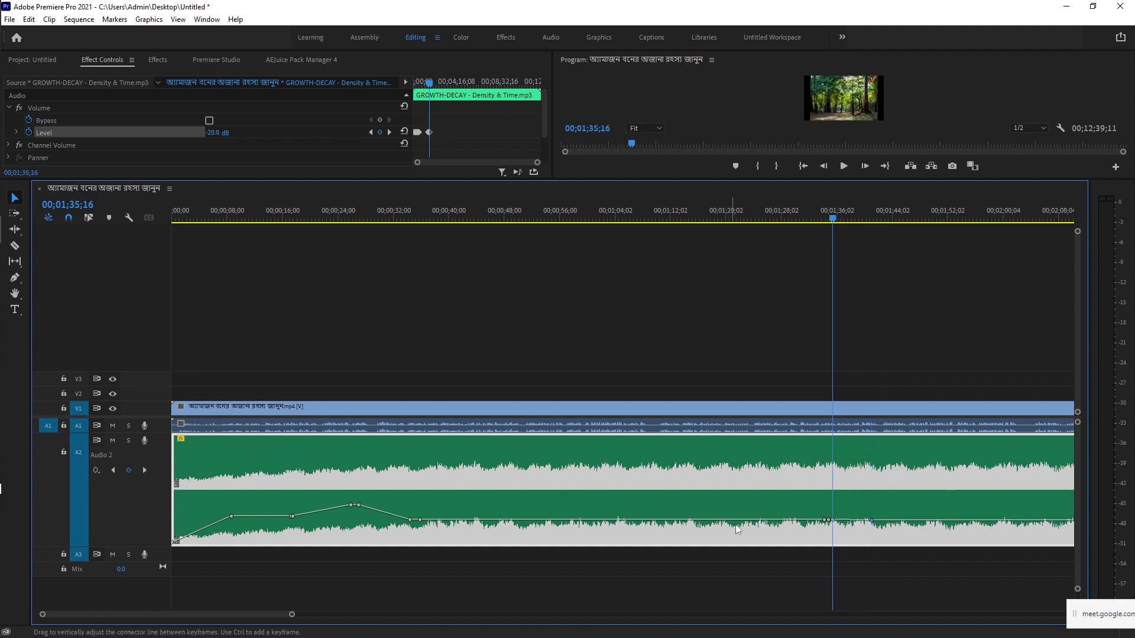
pyautogui.moveTo(833, 520); pyautogui.dragTo(833, 513)
pyautogui.moveTo(872, 521); pyautogui.dragTo(875, 512)
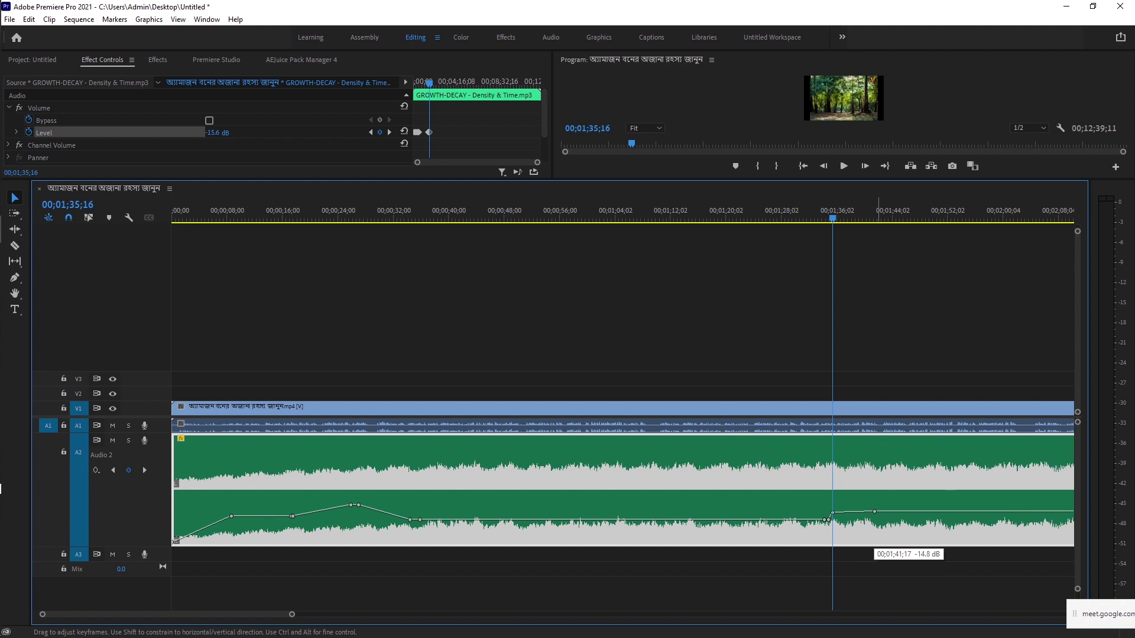
pyautogui.moveTo(875, 512); pyautogui.dragTo(873, 512)
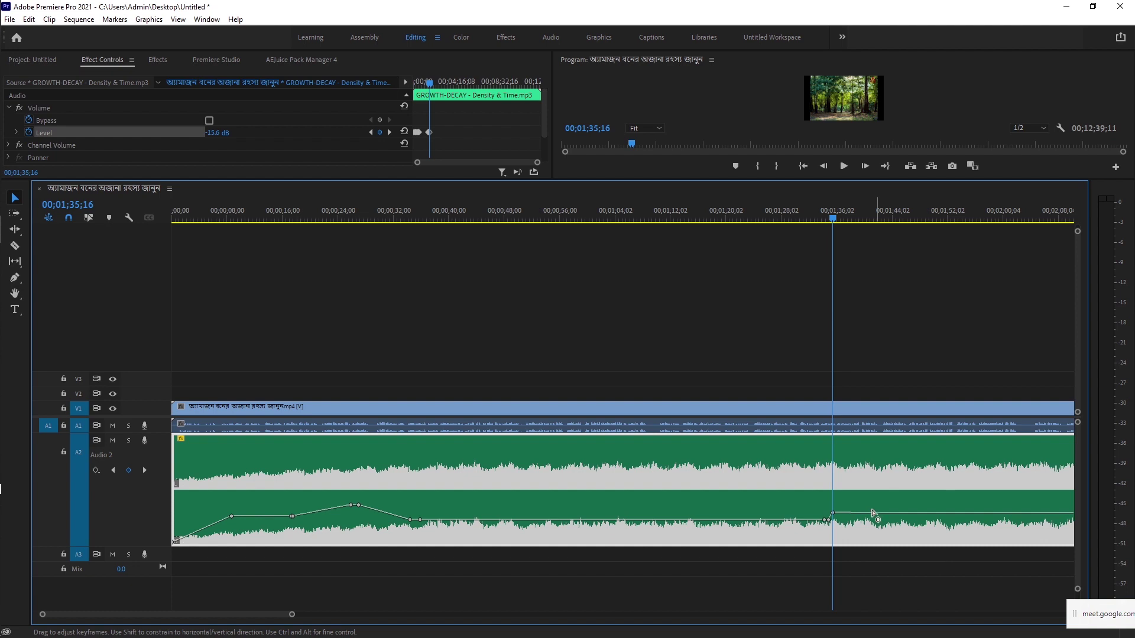
# Step: Play the volume rise from about 00;01;32 and add a music keyframe at 00;01;42;07 to hold the raised level
pyautogui.moveTo(832, 218); pyautogui.dragTo(815, 226)
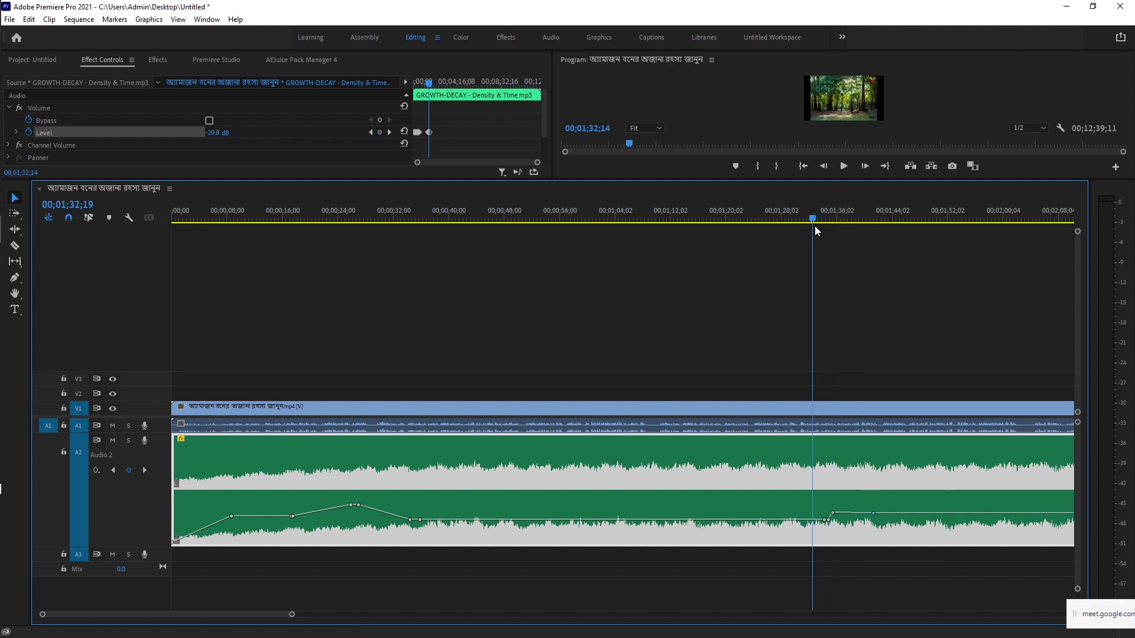
pyautogui.press('space')
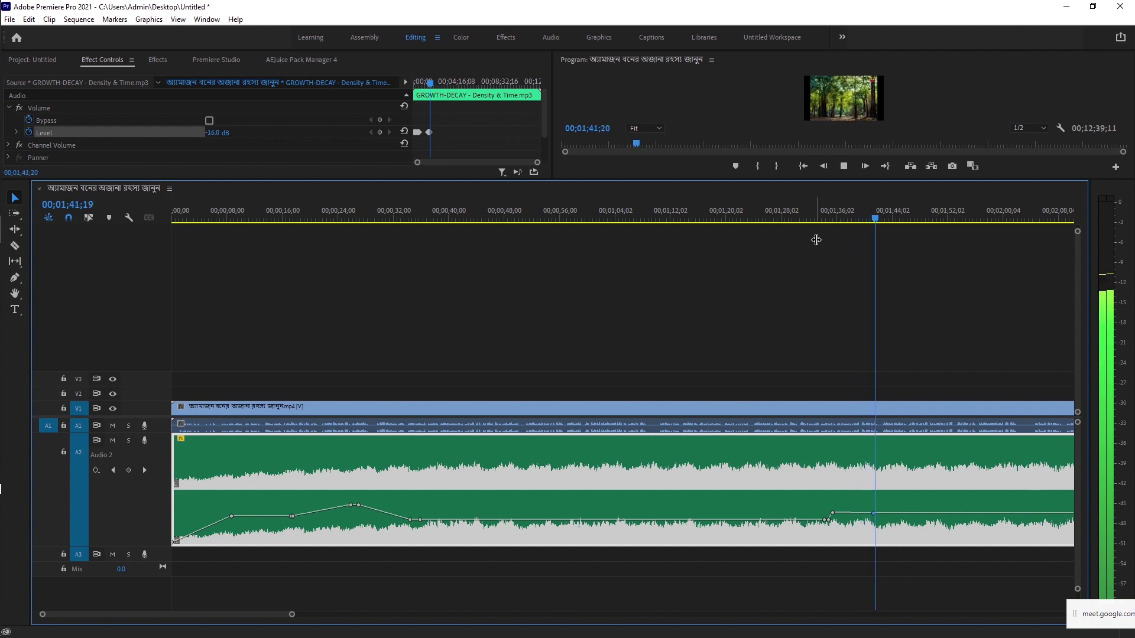
pyautogui.press('space')
pyautogui.click(127, 470)
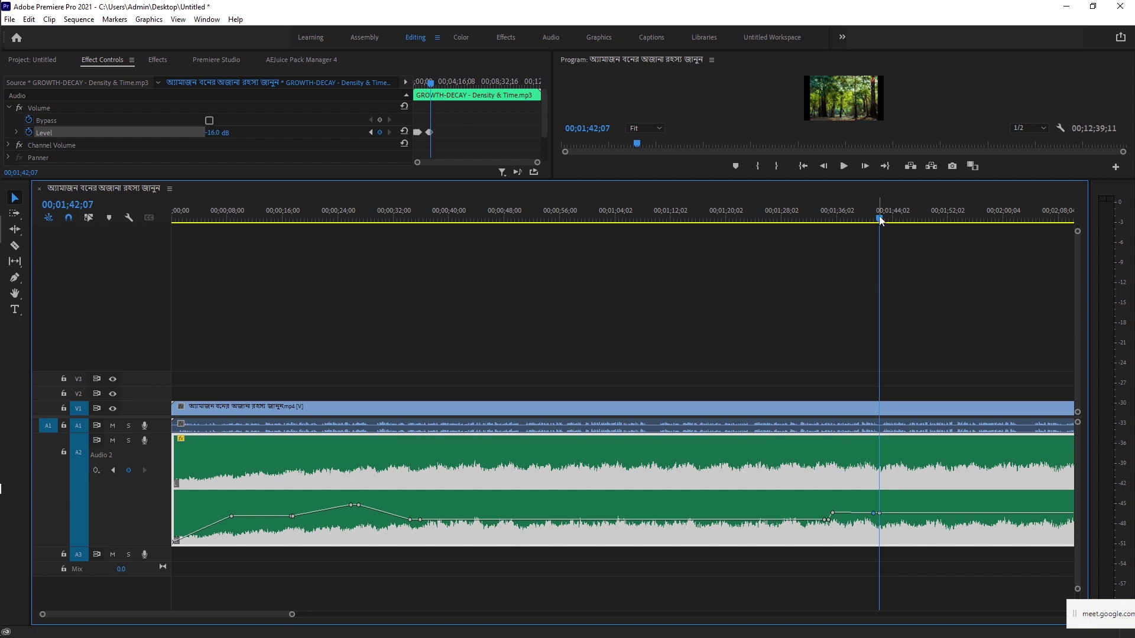
# Step: Add a music volume keyframe at 00;01;45;23 and lower it to -28.6 dB
pyautogui.click(904, 221)
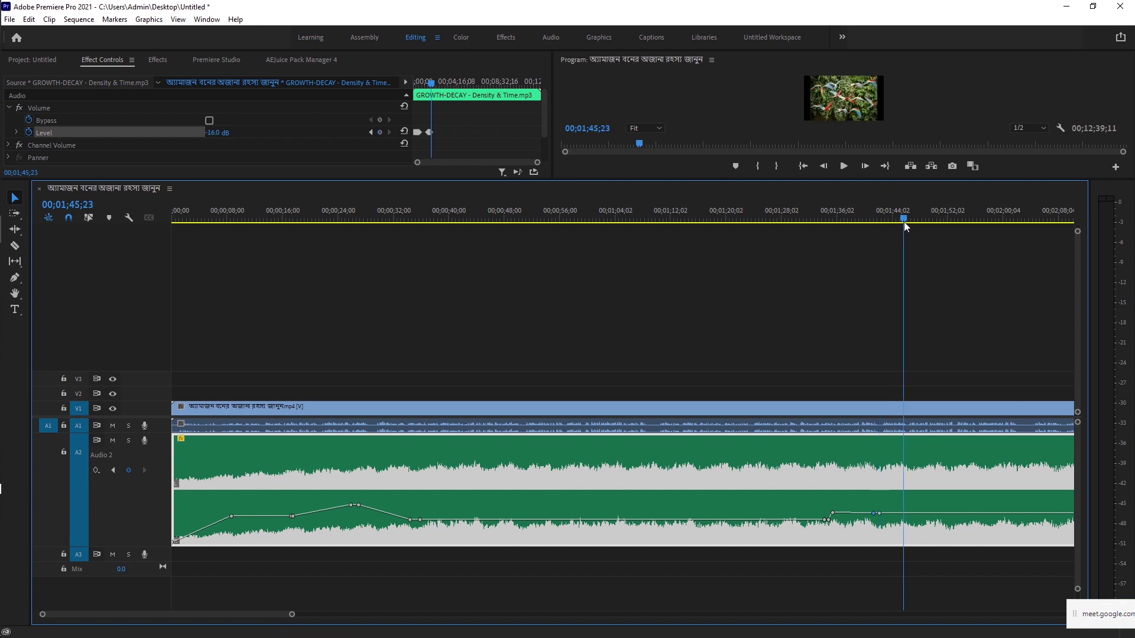
pyautogui.click(127, 471)
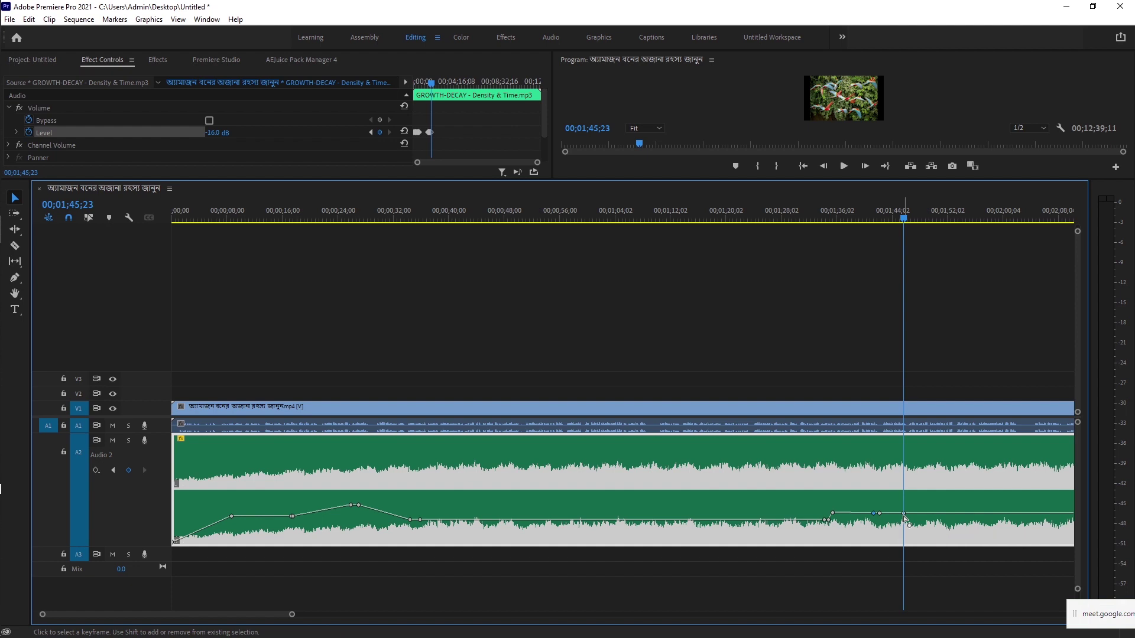
pyautogui.moveTo(903, 515); pyautogui.dragTo(903, 524)
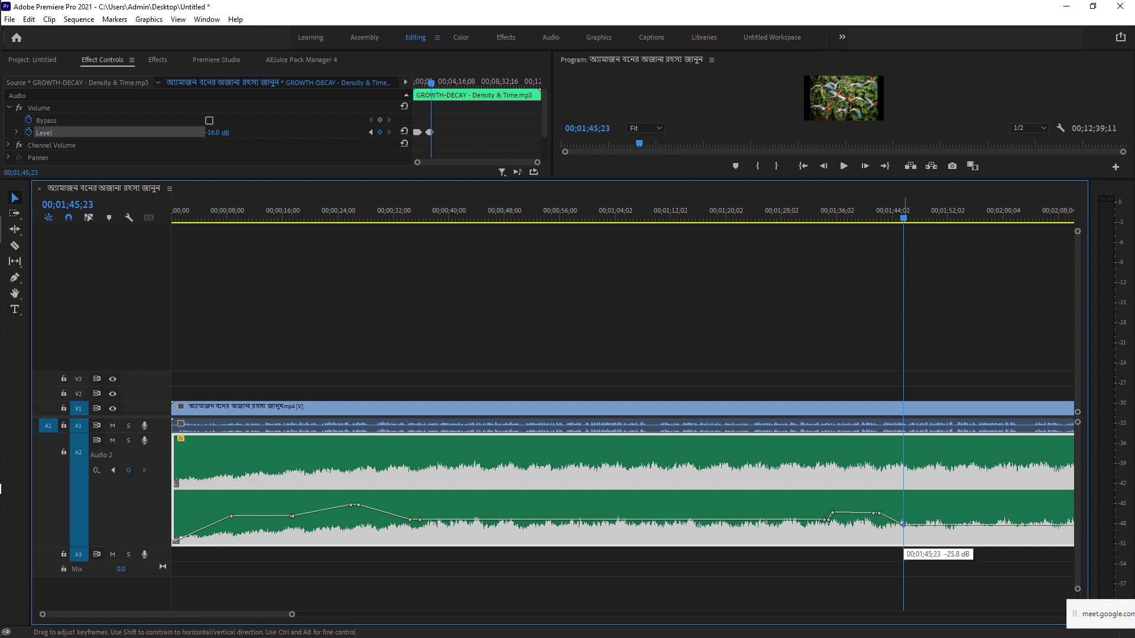
pyautogui.moveTo(904, 524); pyautogui.dragTo(905, 529)
# Step: Play the audio through the volume drop, starting from about 00;01;41;28, to check how the music fades
pyautogui.press('space')
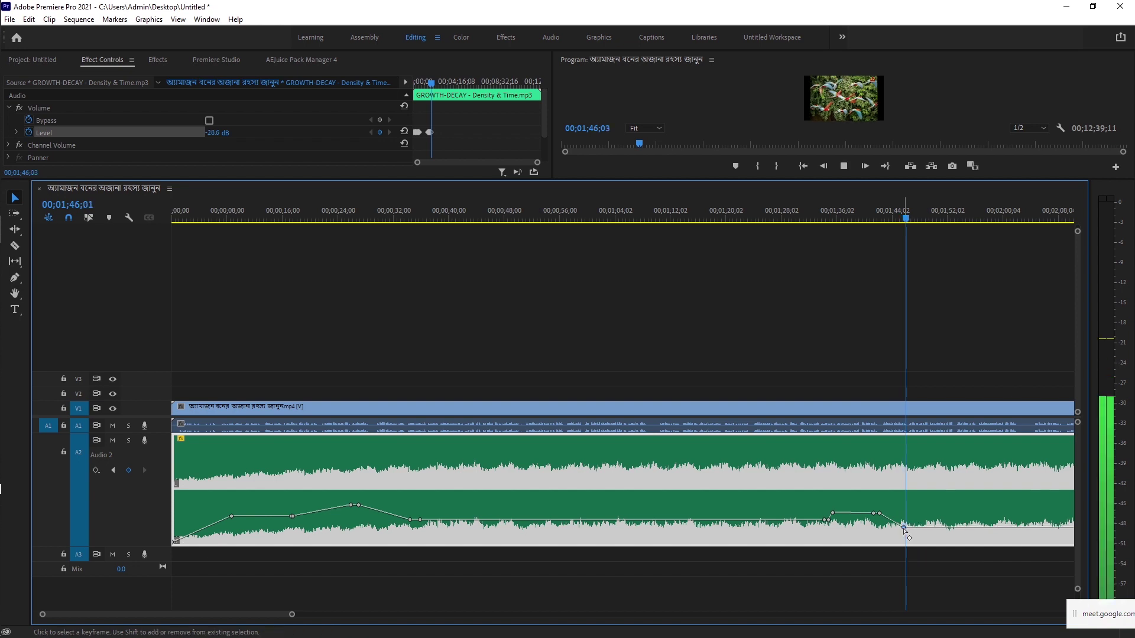
pyautogui.press('space')
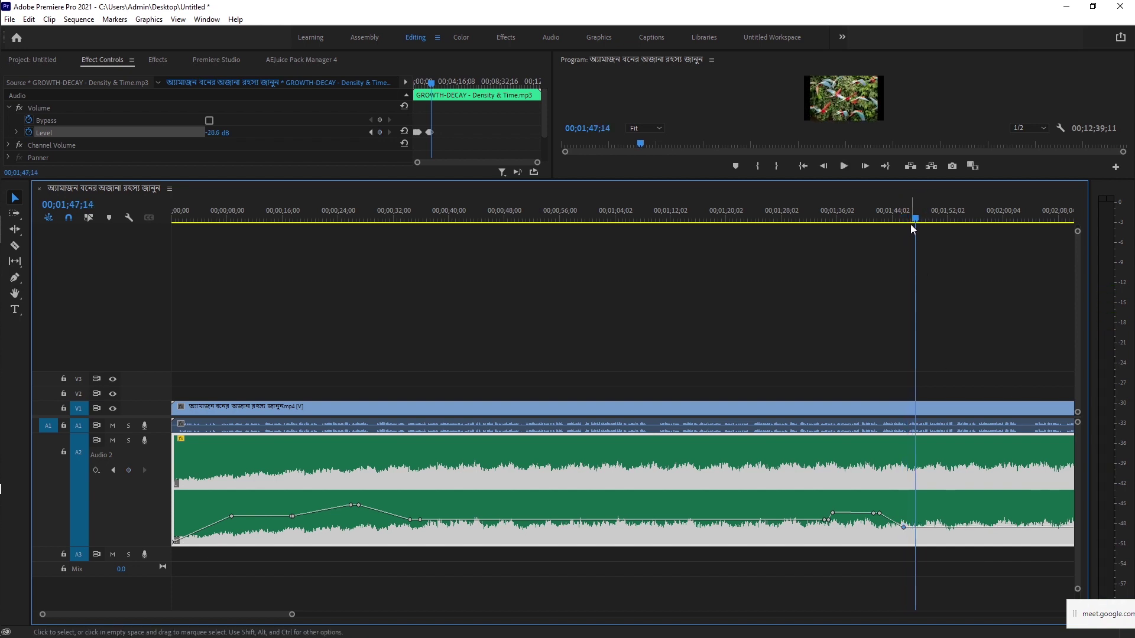
pyautogui.click(878, 220)
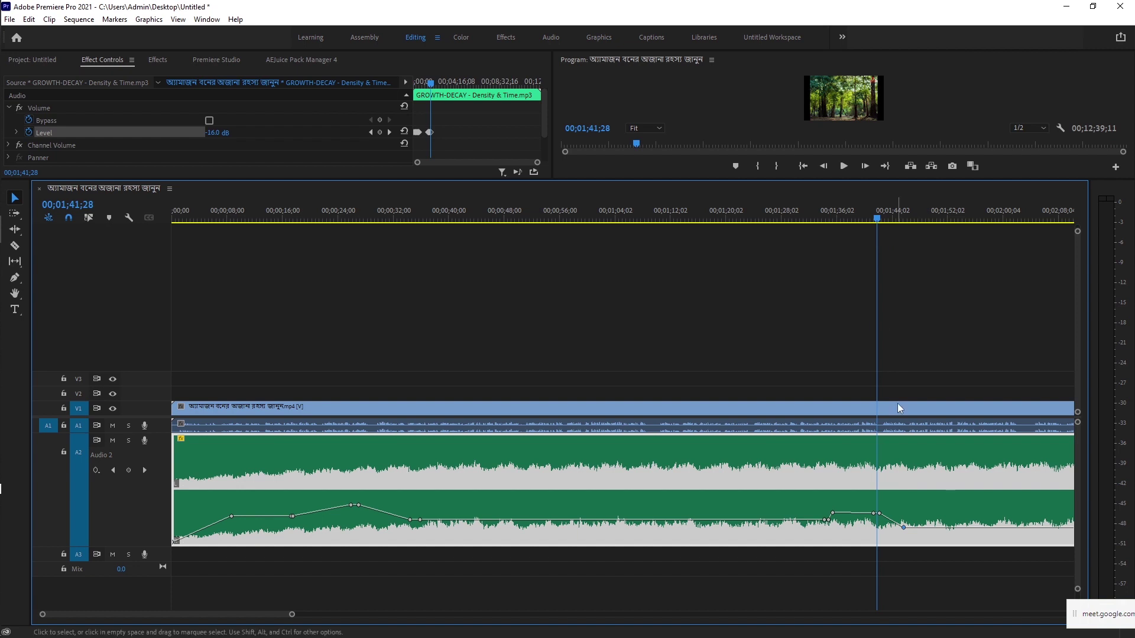
pyautogui.press('space')
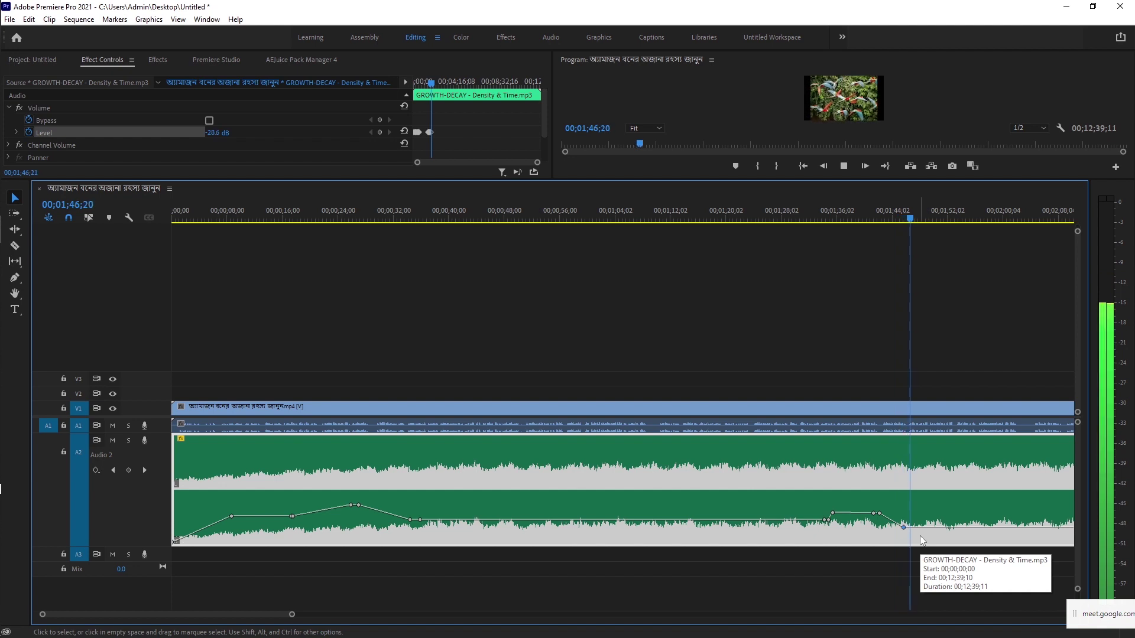
pyautogui.press('space')
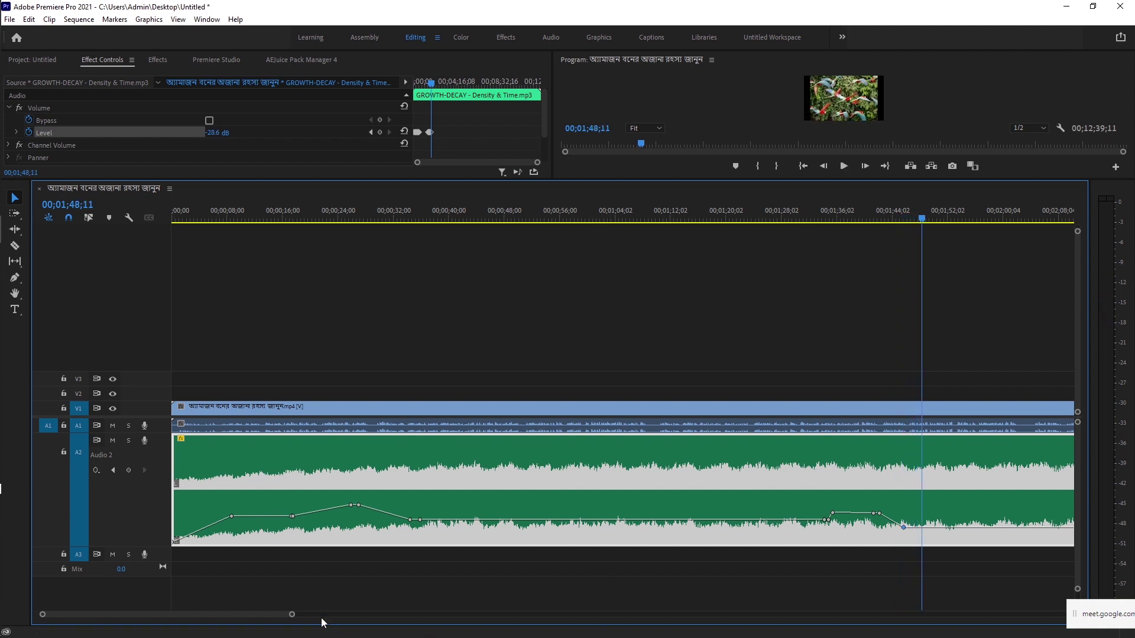
# Step: Trim the end of the music clip back to the end of the video clip at about 00;06;32
pyautogui.moveTo(292, 615); pyautogui.dragTo(919, 615)
pyautogui.moveTo(817, 491); pyautogui.dragTo(507, 491)
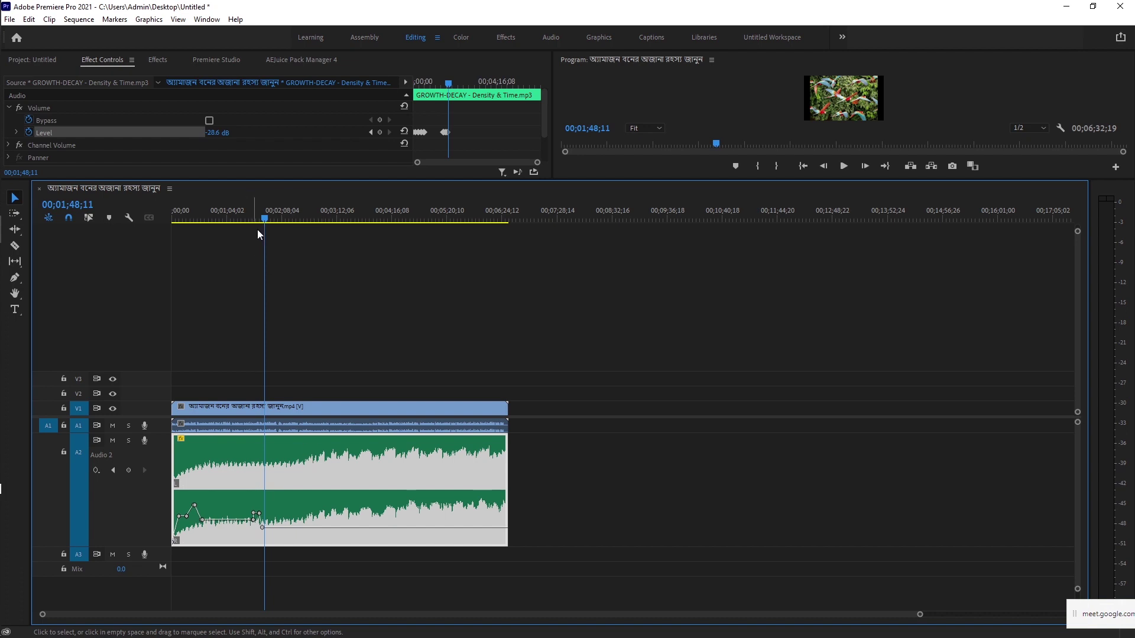
# Step: Add music volume keyframes near the end of the clip at 00;05;46;17 and 00;05;43;24
pyautogui.moveTo(267, 219); pyautogui.dragTo(491, 301)
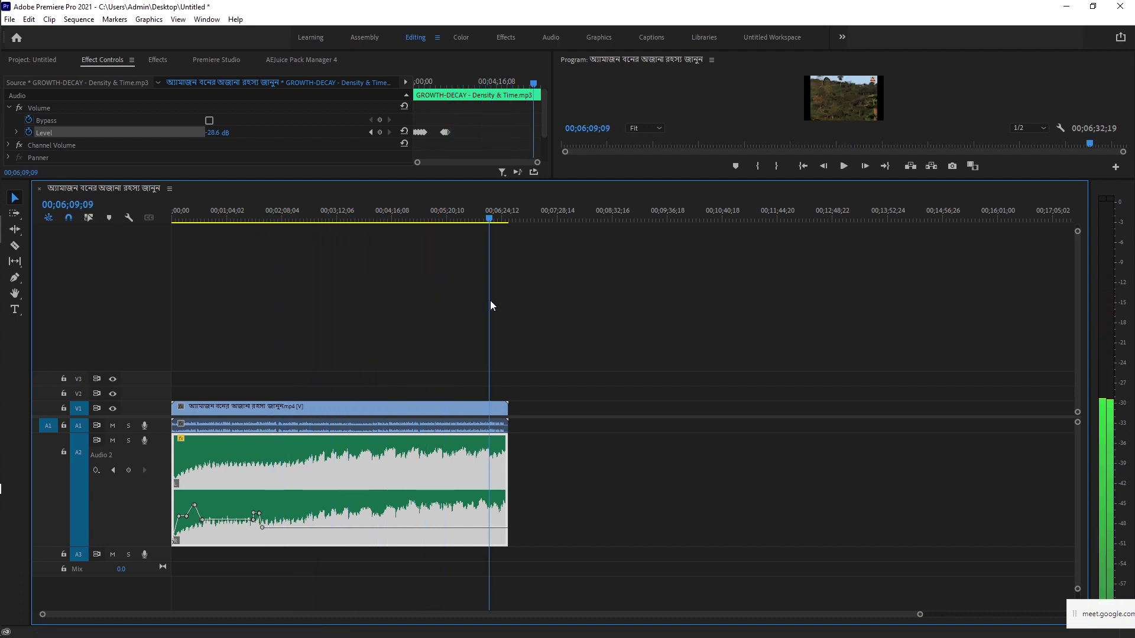
pyautogui.press('Home')
pyautogui.moveTo(83, 316); pyautogui.dragTo(472, 450)
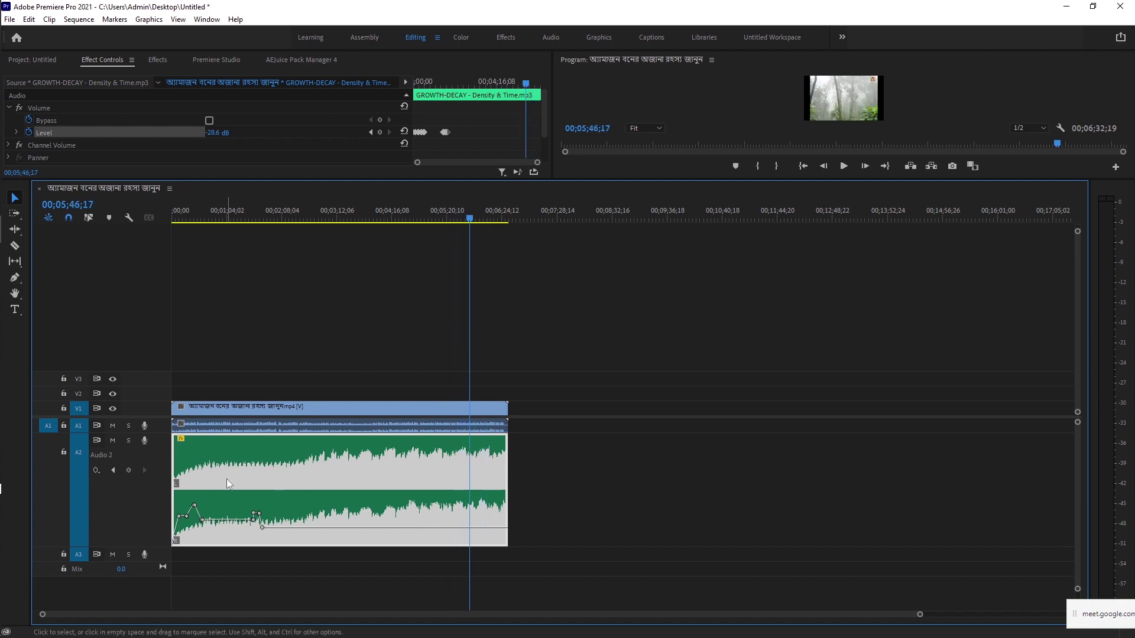
pyautogui.click(129, 471)
pyautogui.moveTo(468, 220); pyautogui.dragTo(466, 220)
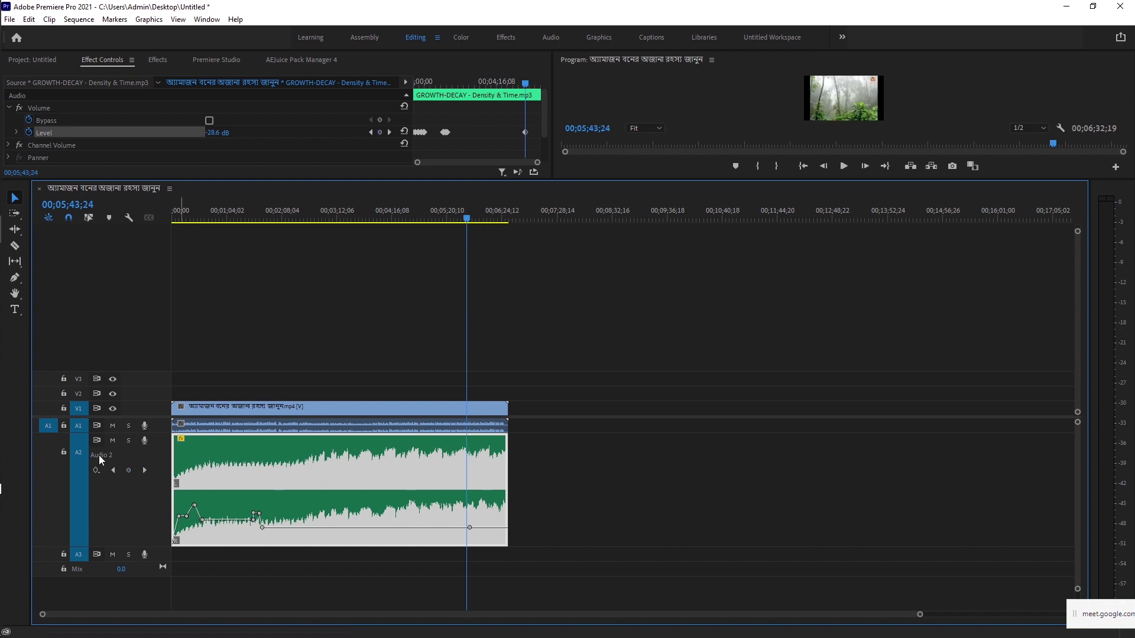
pyautogui.click(129, 470)
# Step: Add a music volume keyframe at 00;06;02;13, shift it slightly forward in time and raise it to about -18.9 dB
pyautogui.moveTo(469, 223); pyautogui.dragTo(481, 222)
pyautogui.click(128, 470)
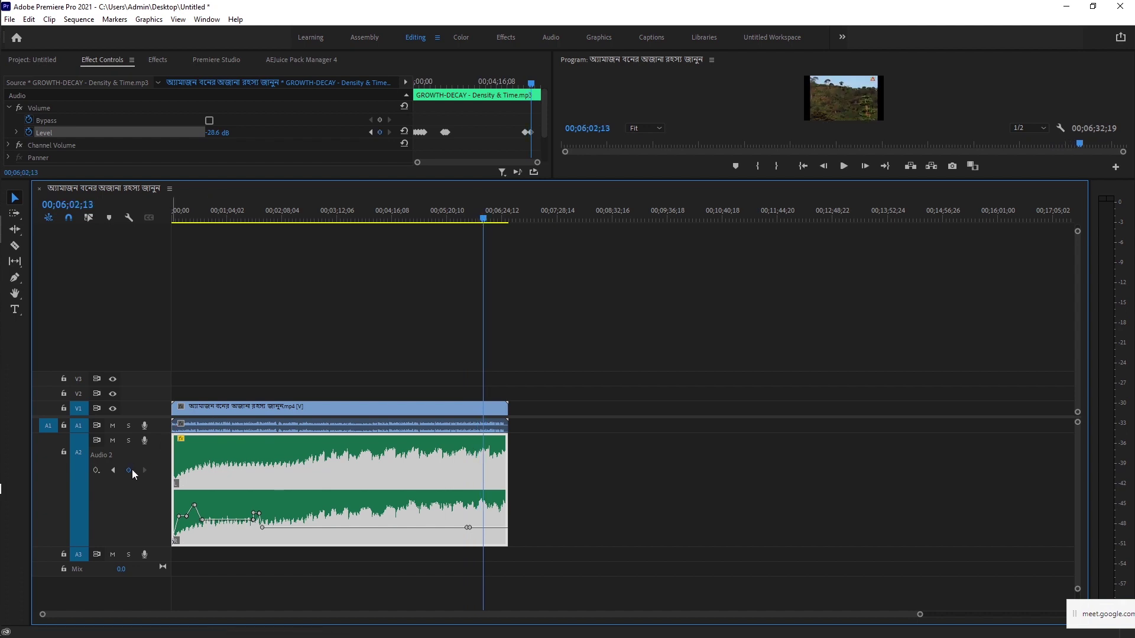
pyautogui.moveTo(483, 528); pyautogui.dragTo(488, 518)
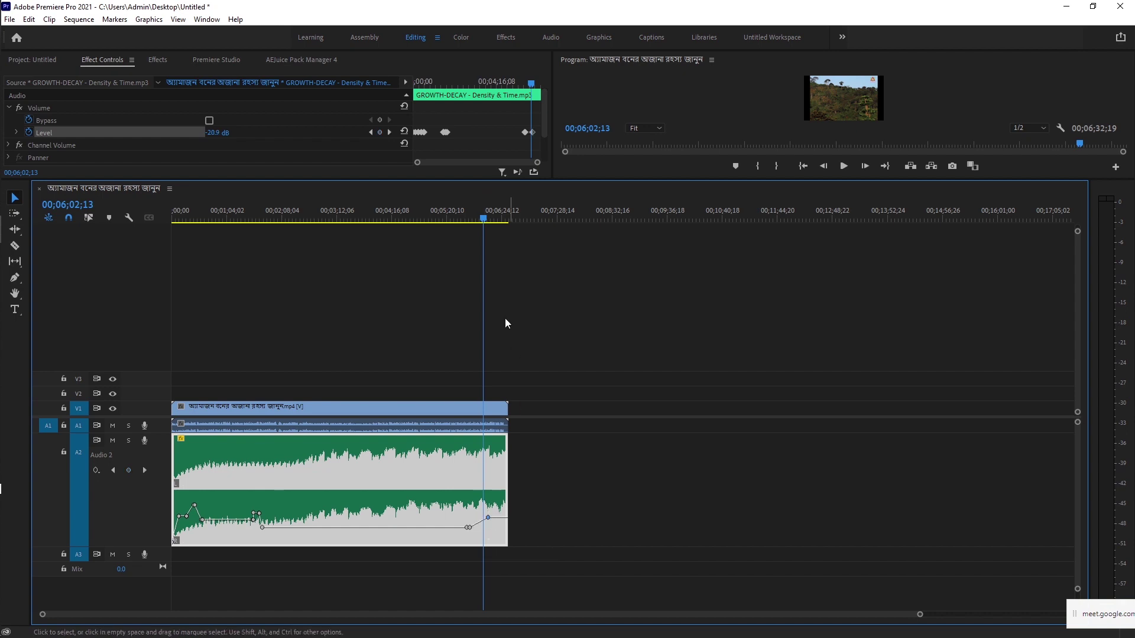
# Step: Add music volume keyframes at 00;06;14;03 and 00;06;29;27, and lower the last one all the way down for a fade-out
pyautogui.moveTo(485, 220); pyautogui.dragTo(494, 231)
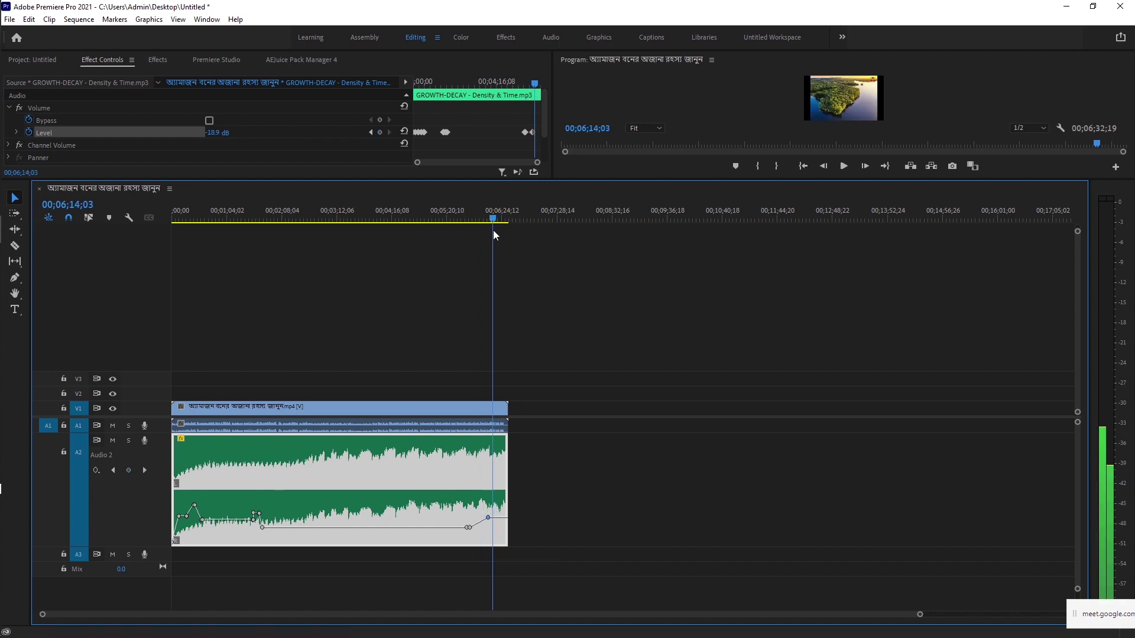
pyautogui.click(129, 471)
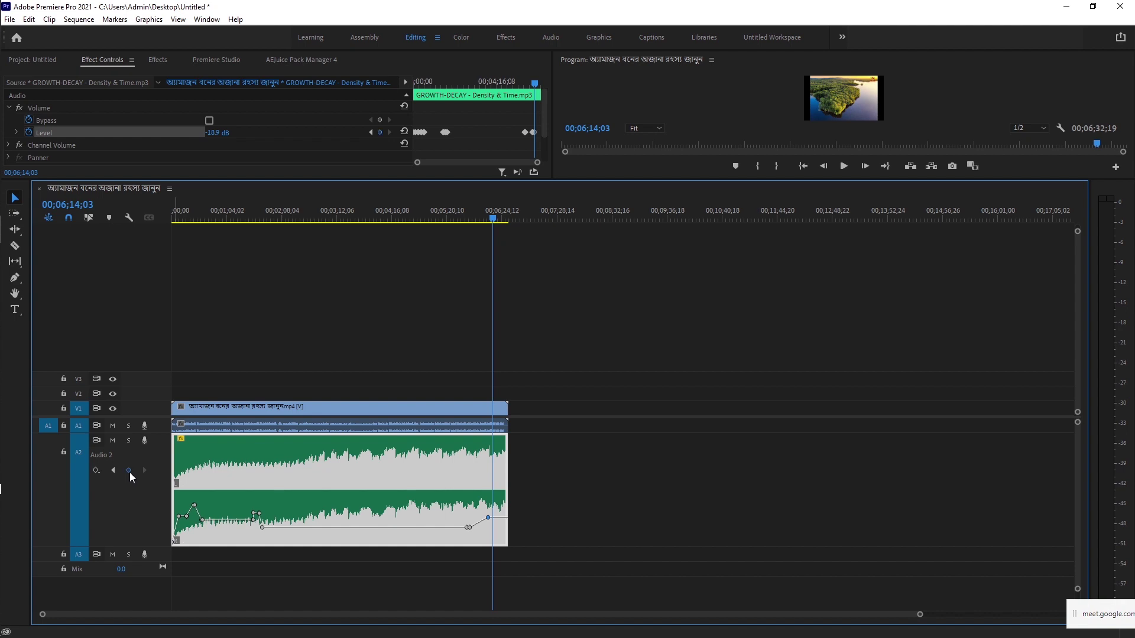
pyautogui.moveTo(493, 224); pyautogui.dragTo(505, 233)
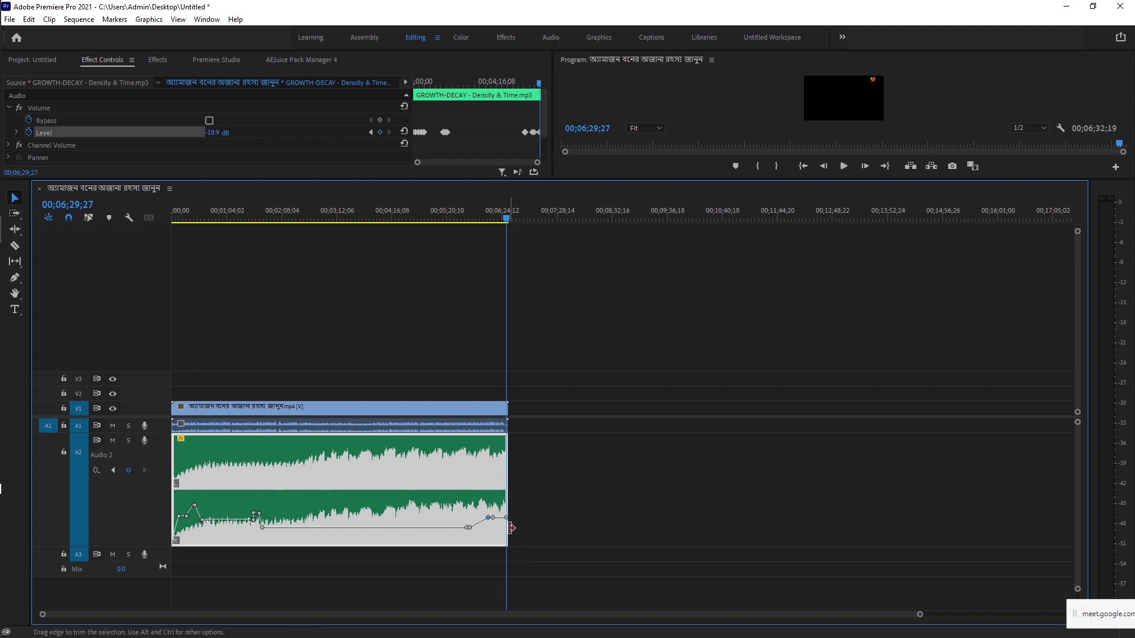
pyautogui.moveTo(506, 518); pyautogui.dragTo(506, 544)
# Step: Play the ending from before the final volume rise to check the music's rise and fade-out
pyautogui.moveTo(509, 218); pyautogui.dragTo(467, 230)
pyautogui.press('space')
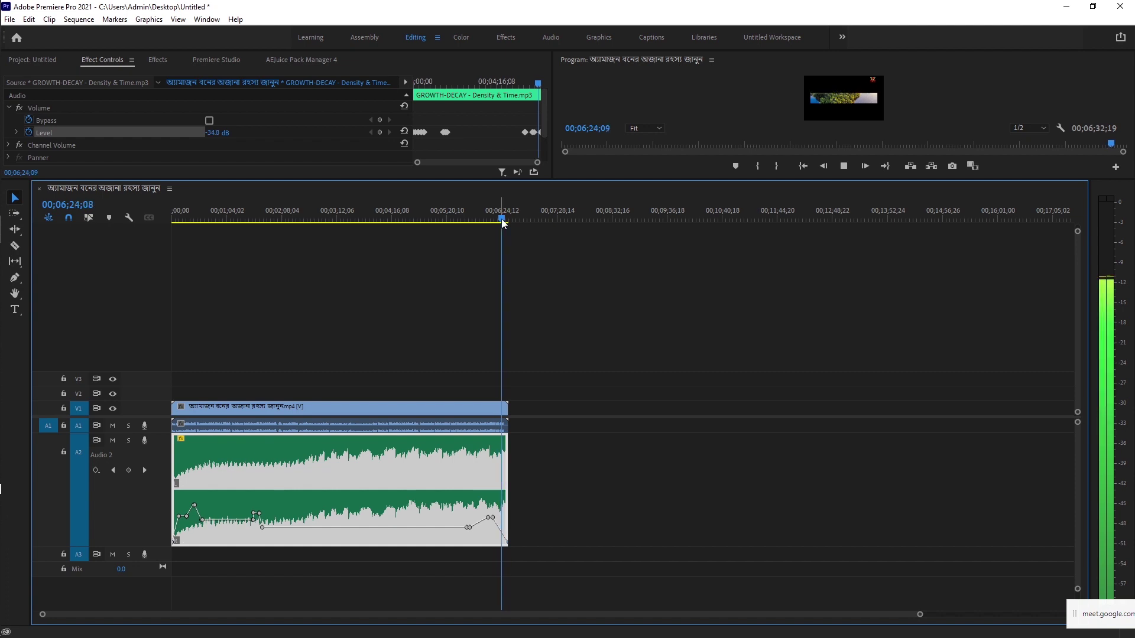
pyautogui.press('space')
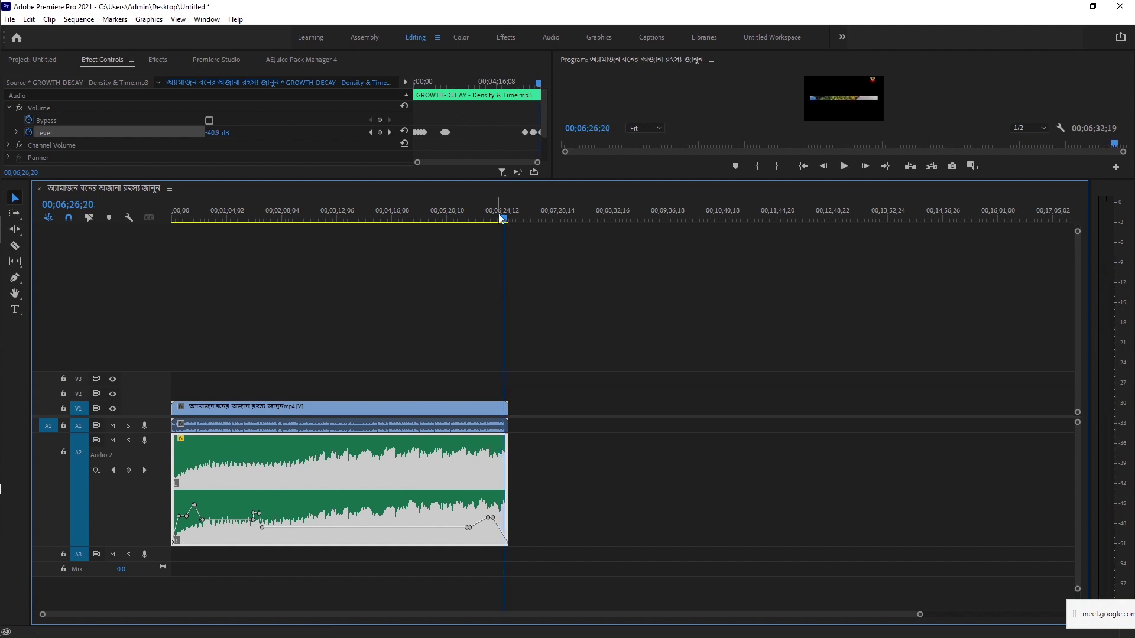
# Step: Shrink the Audio 2 track's height and enlarge the program preview, with the playhead back at the sequence start
pyautogui.moveTo(504, 220); pyautogui.dragTo(27, 227)
pyautogui.moveTo(152, 287); pyautogui.dragTo(101, 285)
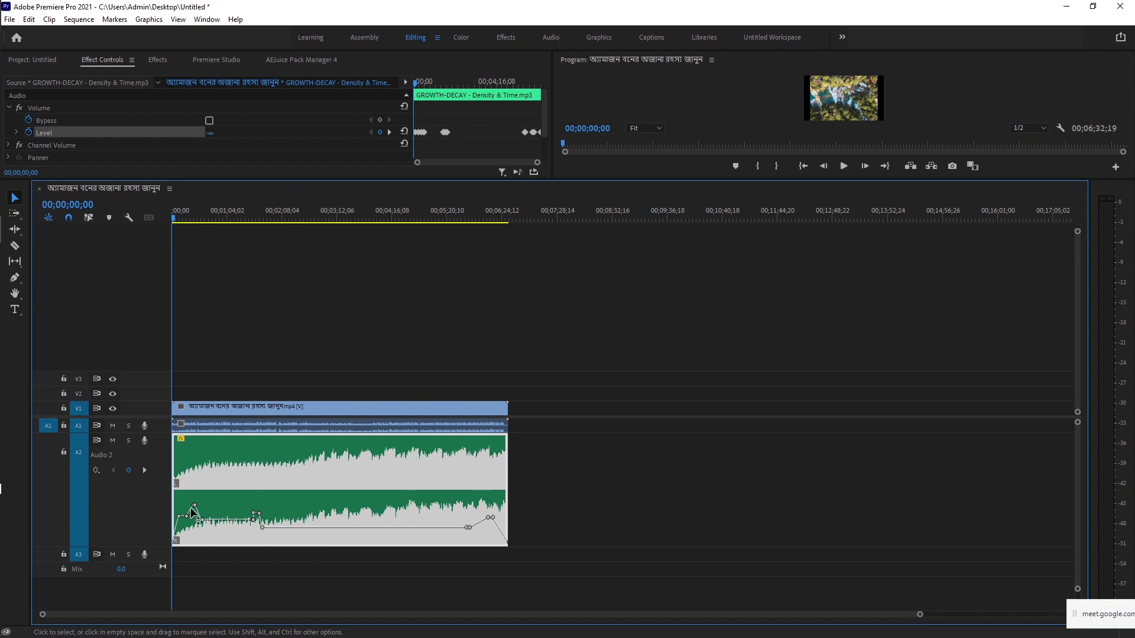
pyautogui.moveTo(134, 548); pyautogui.dragTo(134, 447)
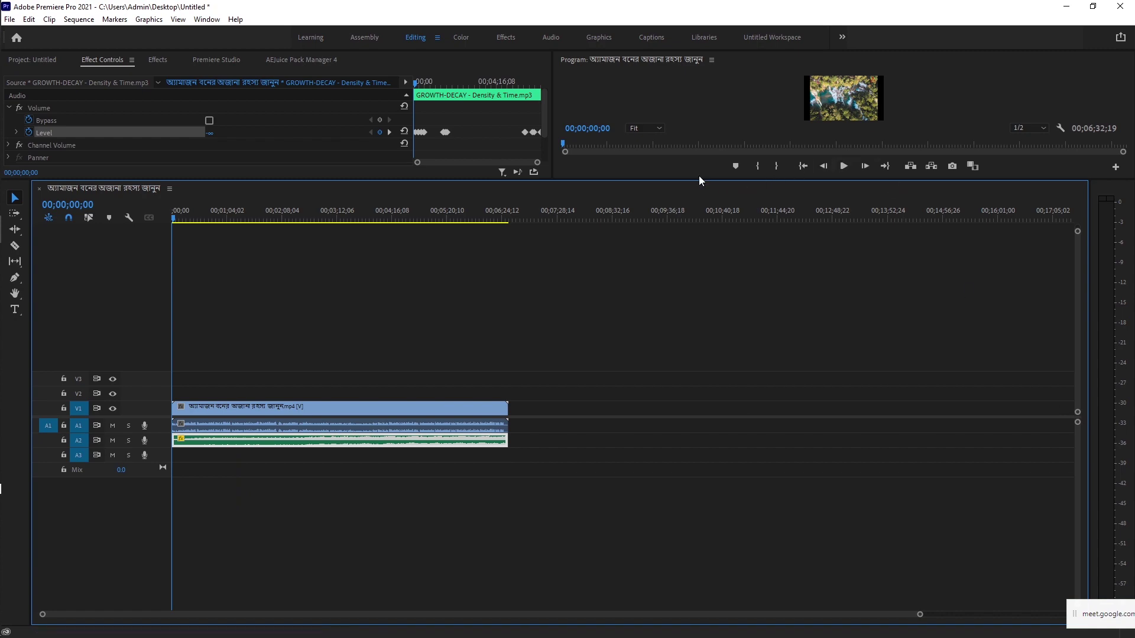
pyautogui.moveTo(695, 179); pyautogui.dragTo(713, 425)
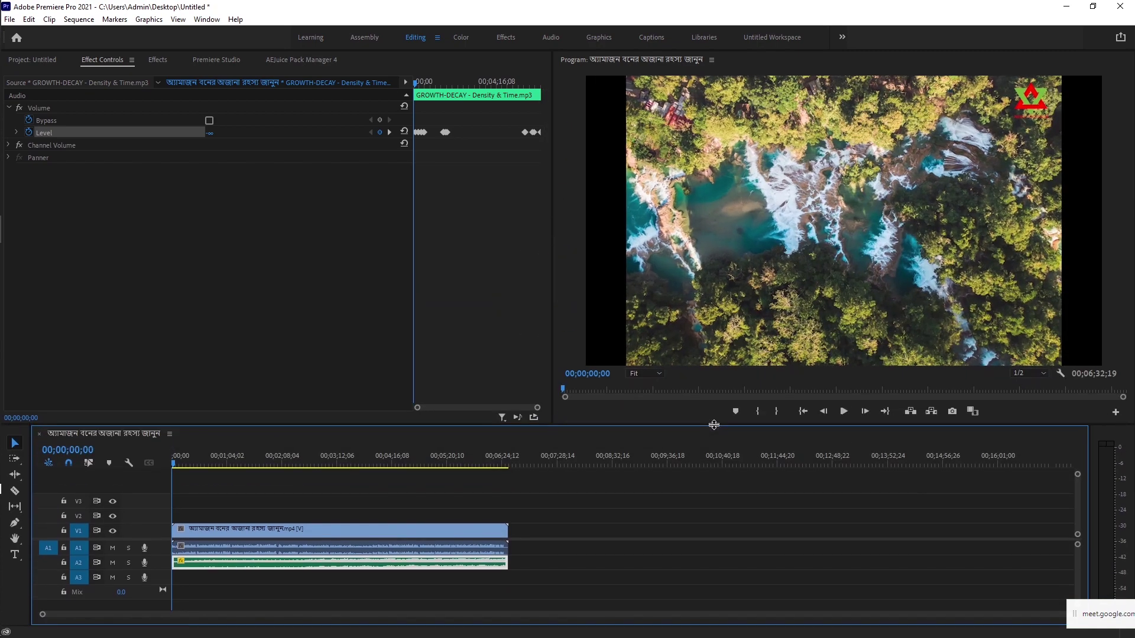
pyautogui.moveTo(1, 389)
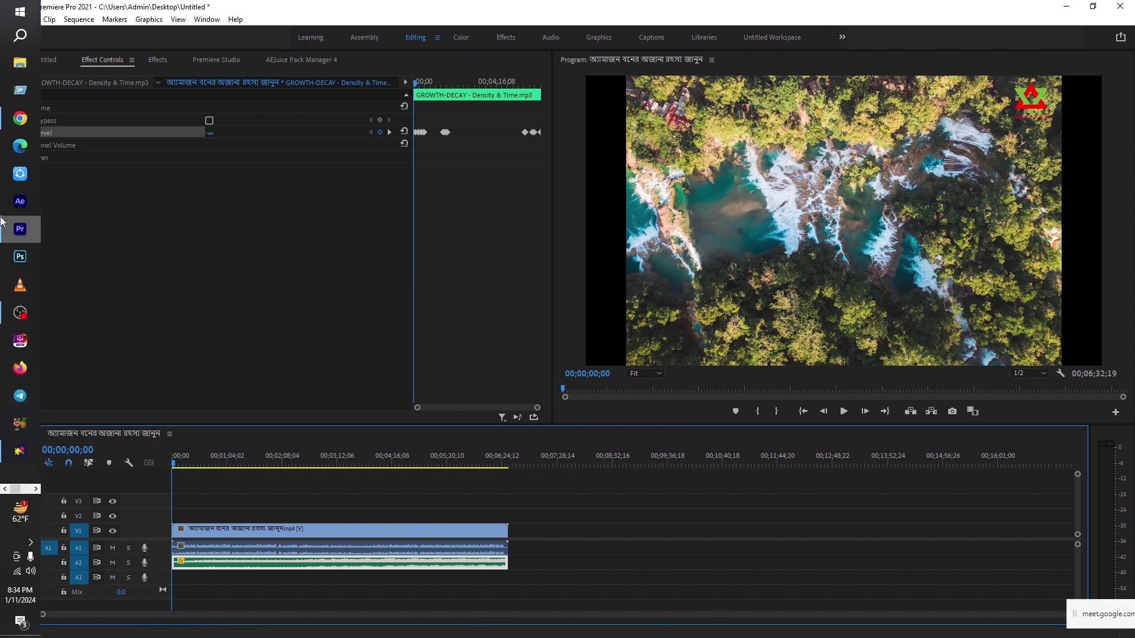
pyautogui.click(19, 320)
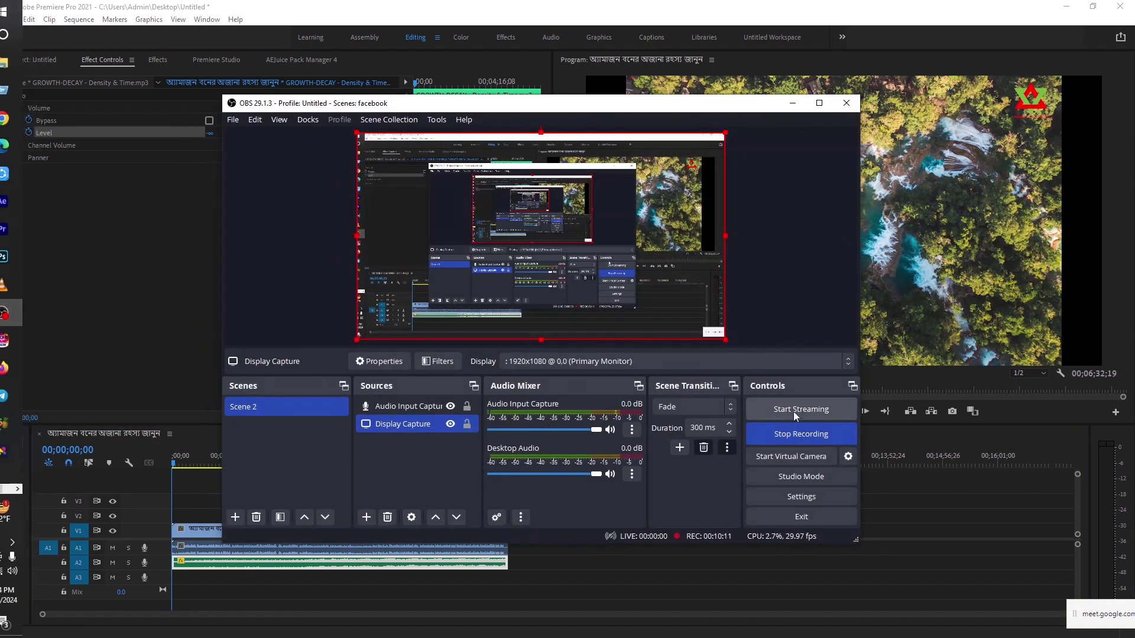